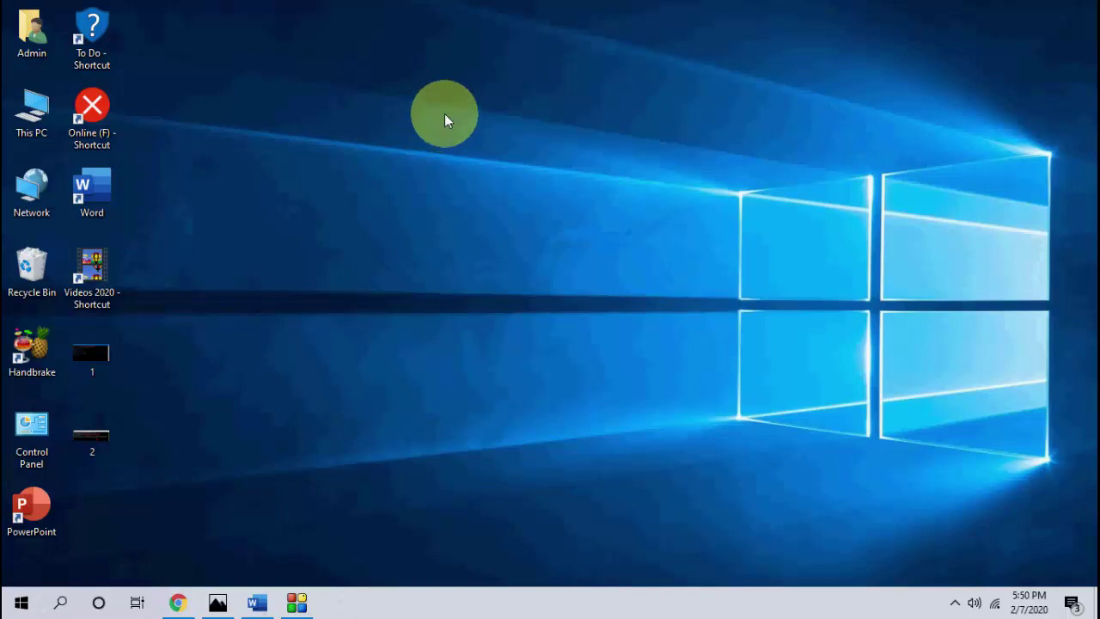
# - Search Start for 'micro' to confirm Microsoft Store is the best match, then dismiss the search
pyautogui.click(21, 604)
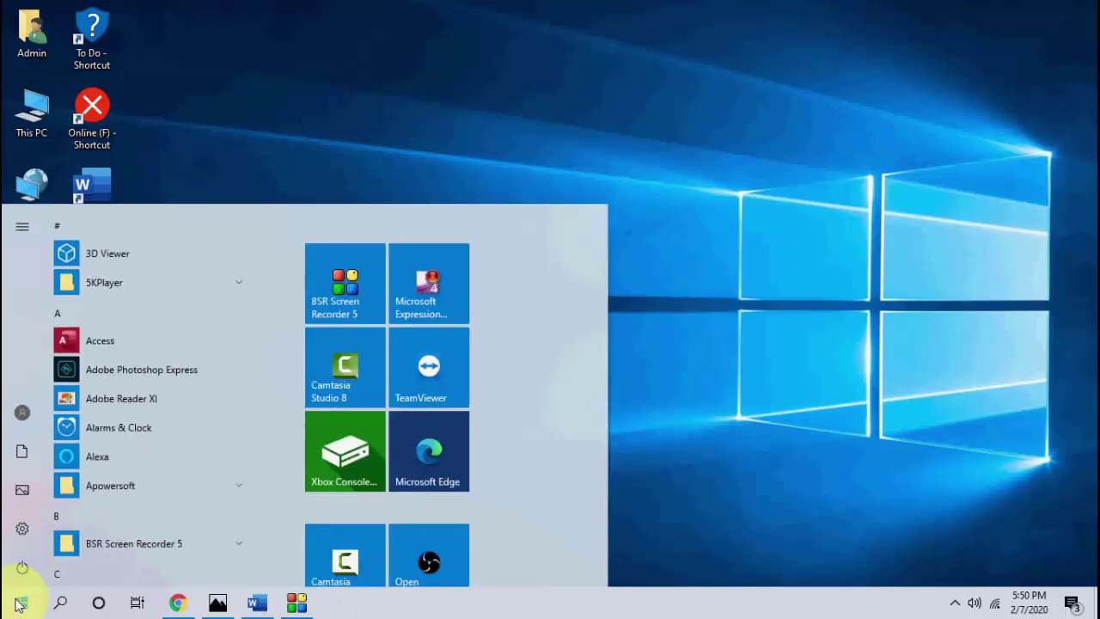
pyautogui.write('micro')
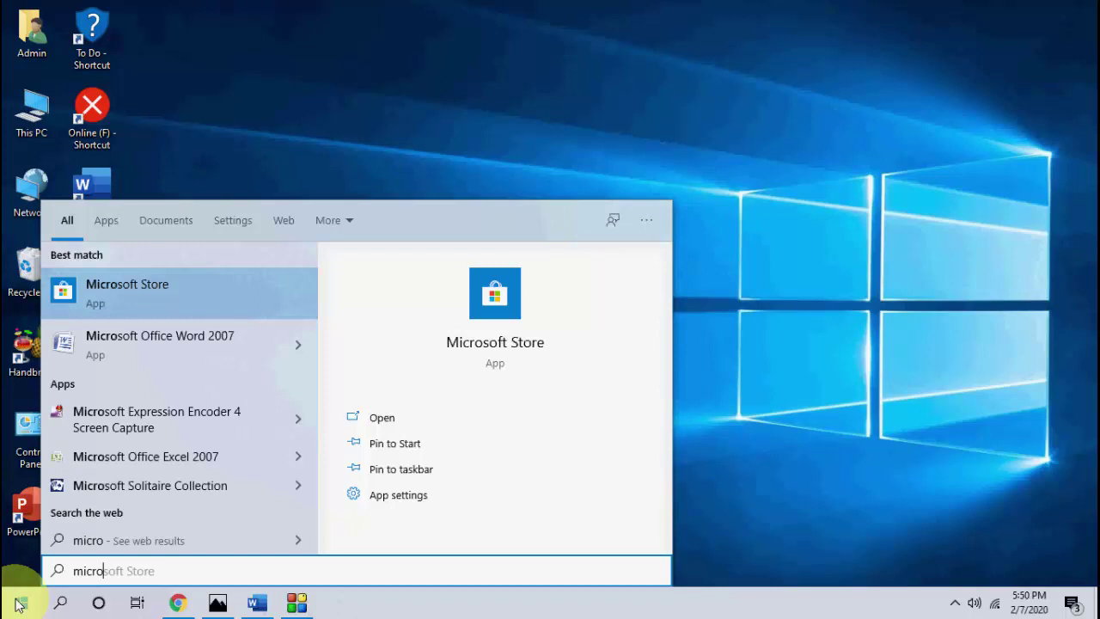
pyautogui.click(19, 605)
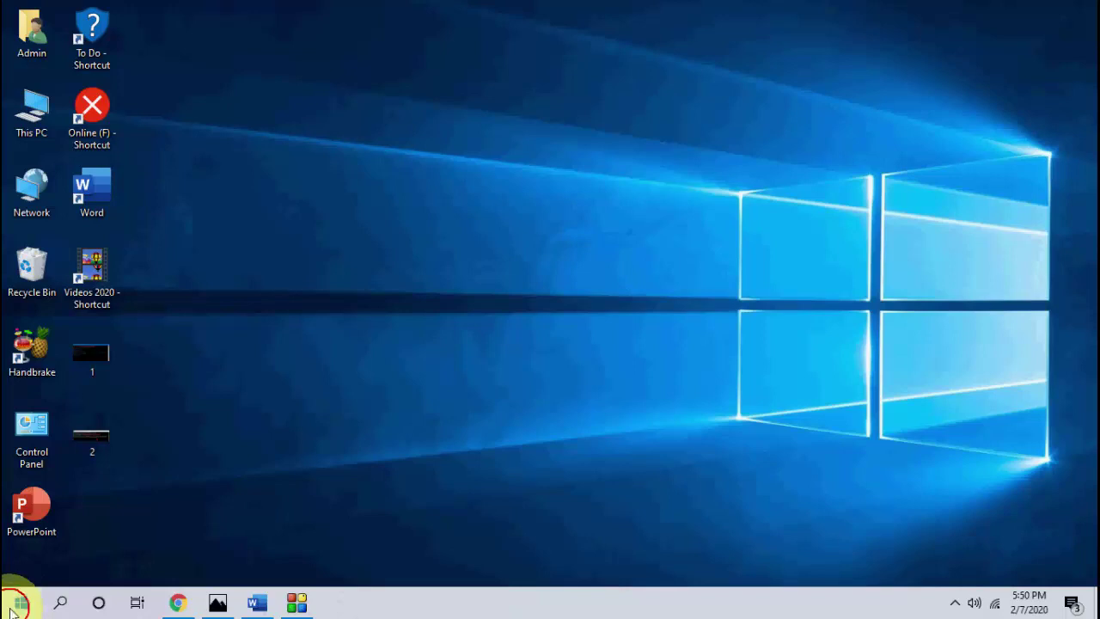
# - Check in Settings' Update & Security that Windows Update reports the PC up to date, then close Settings
pyautogui.click(19, 605)
pyautogui.click(19, 523)
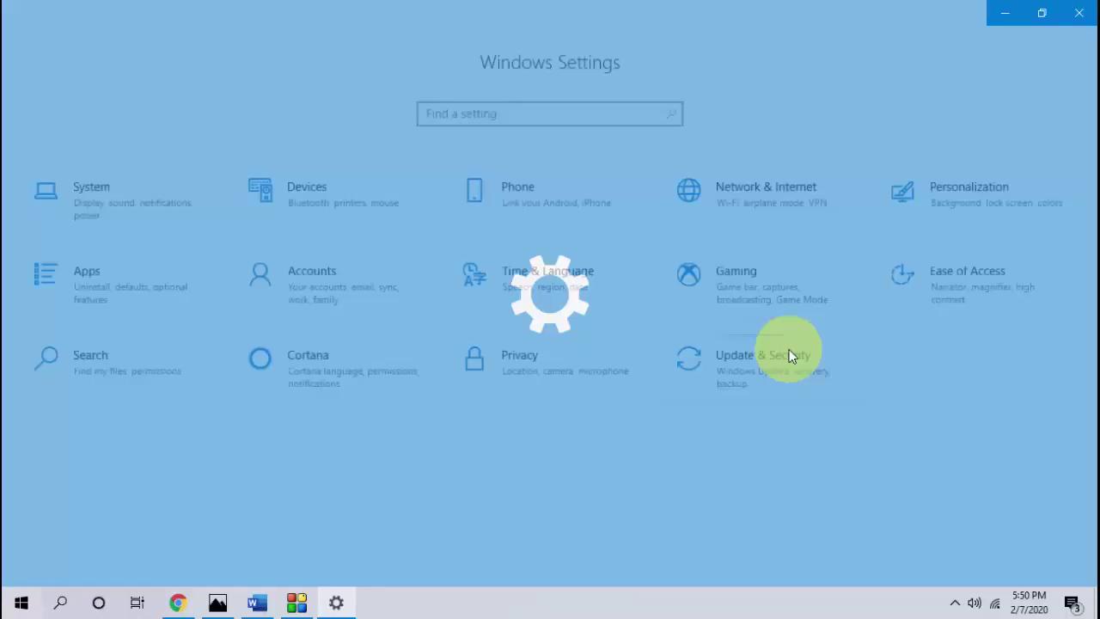
pyautogui.click(764, 384)
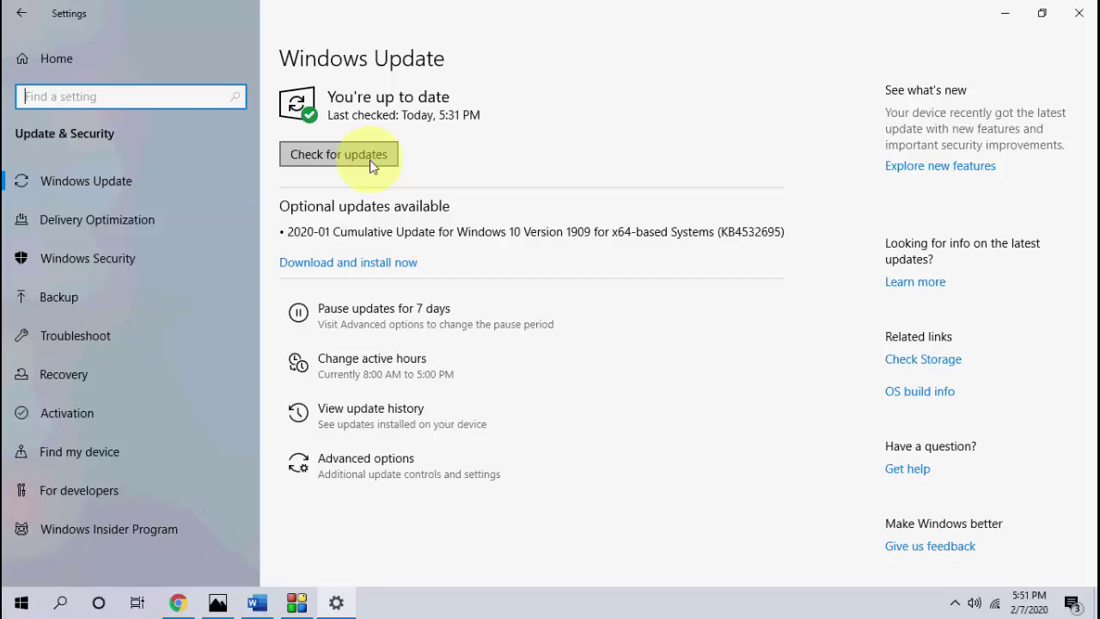
pyautogui.click(1079, 11)
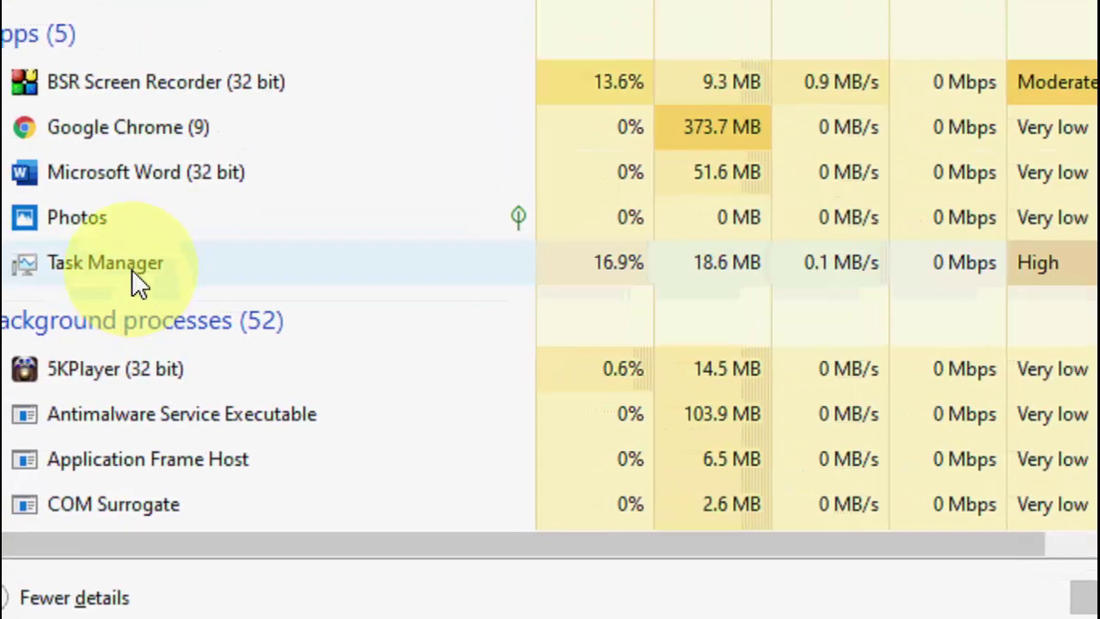
# - Restart the Windows Explorer process from Task Manager's Processes list
pyautogui.scroll(-10, 169, 283)
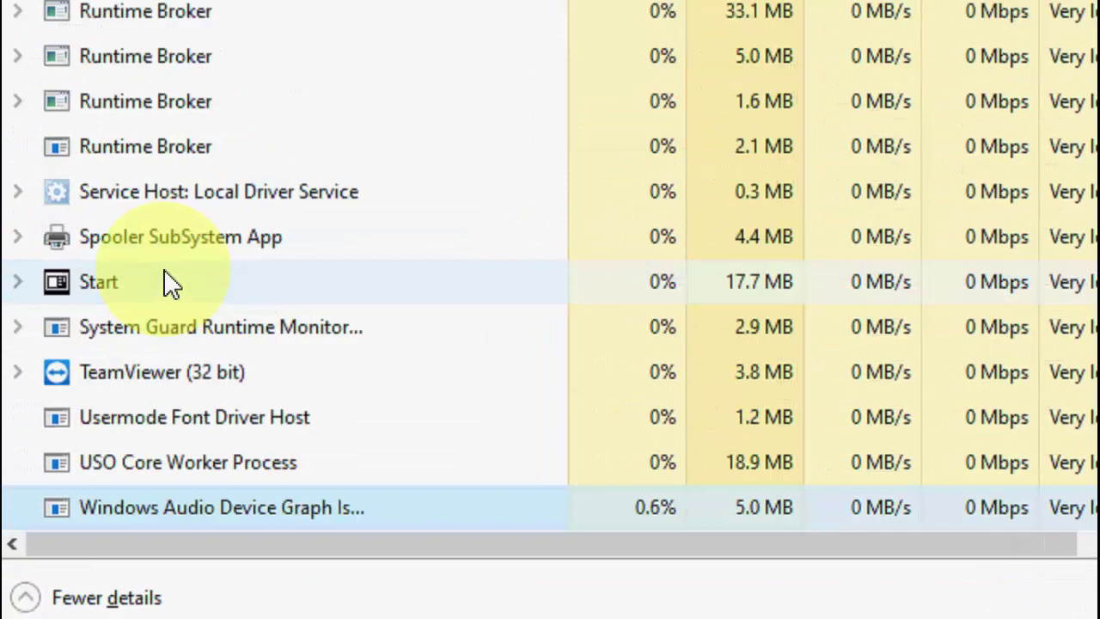
pyautogui.scroll(-2, 215, 280)
pyautogui.scroll(-2, 310, 378)
pyautogui.scroll(-3, 352, 464)
pyautogui.scroll(-4, 357, 438)
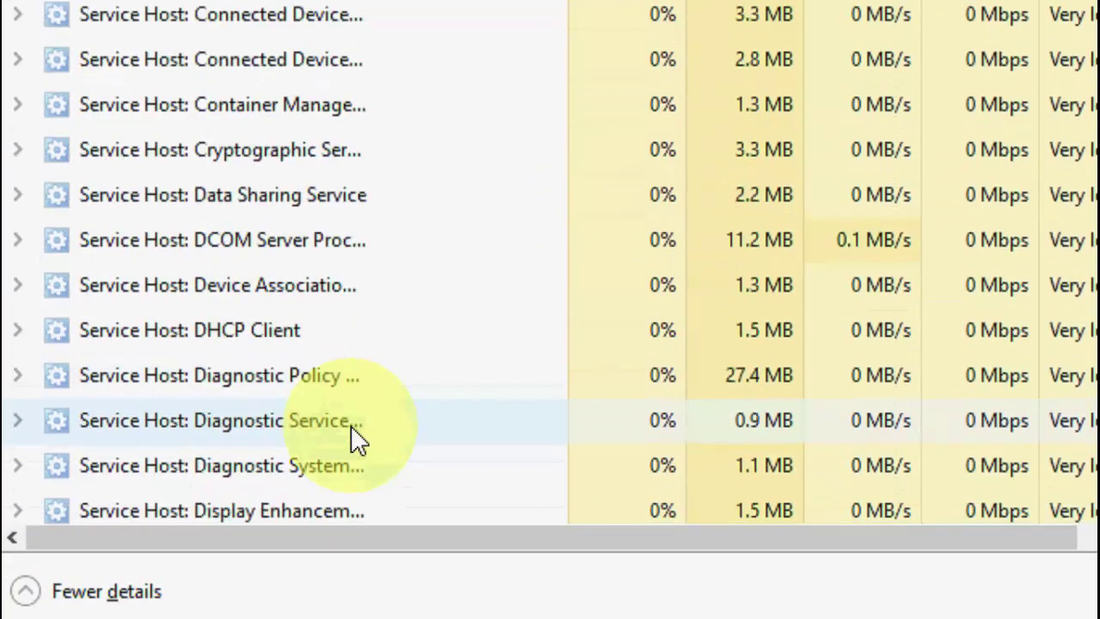
pyautogui.scroll(-4, 352, 429)
pyautogui.scroll(-3, 352, 429)
pyautogui.scroll(-4, 352, 429)
pyautogui.scroll(-4, 352, 430)
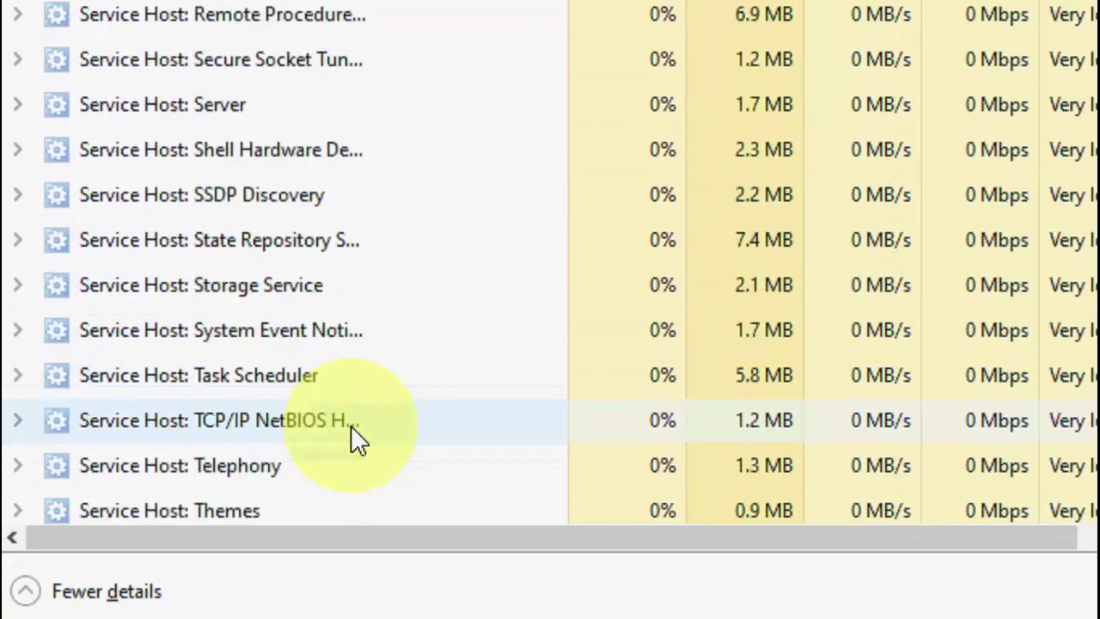
pyautogui.scroll(-3, 353, 434)
pyautogui.scroll(-3, 353, 434)
pyautogui.scroll(-3, 352, 434)
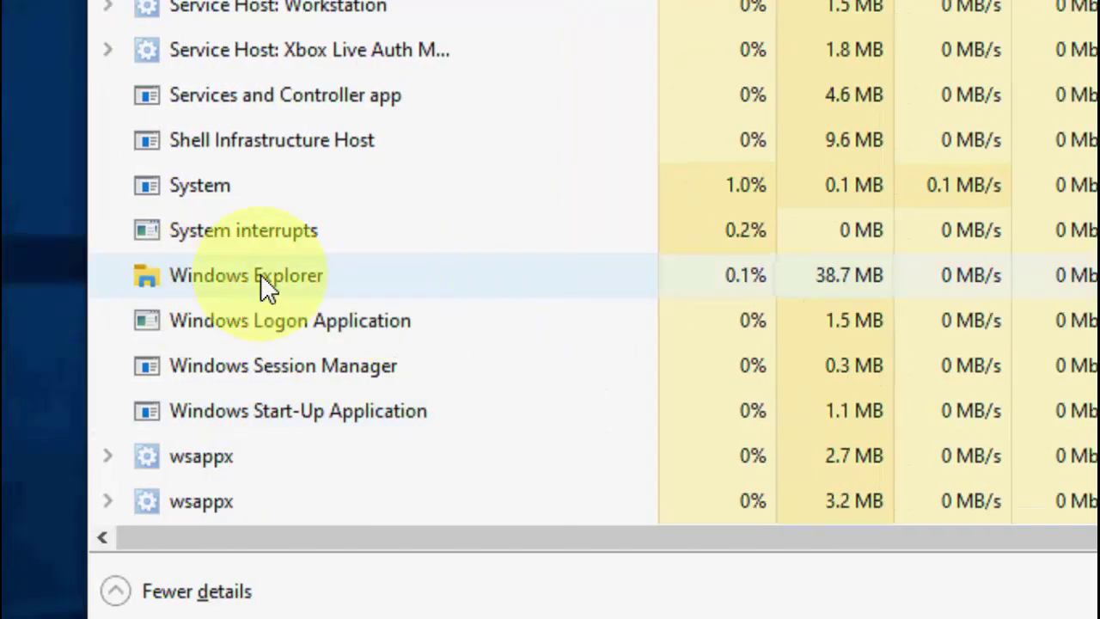
pyautogui.click(267, 288)
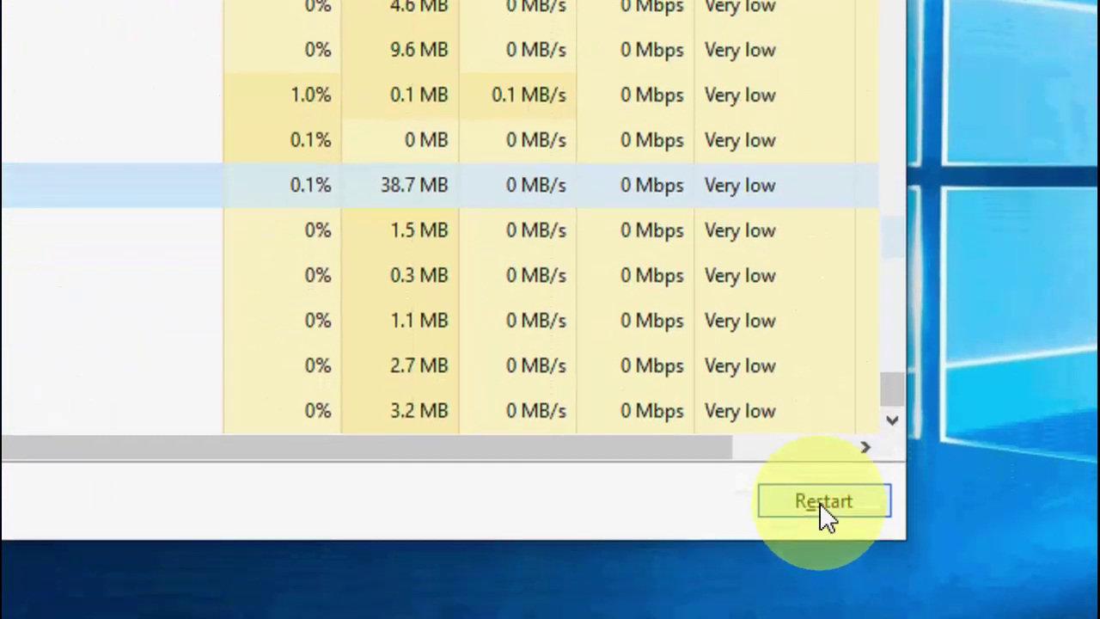
pyautogui.click(820, 490)
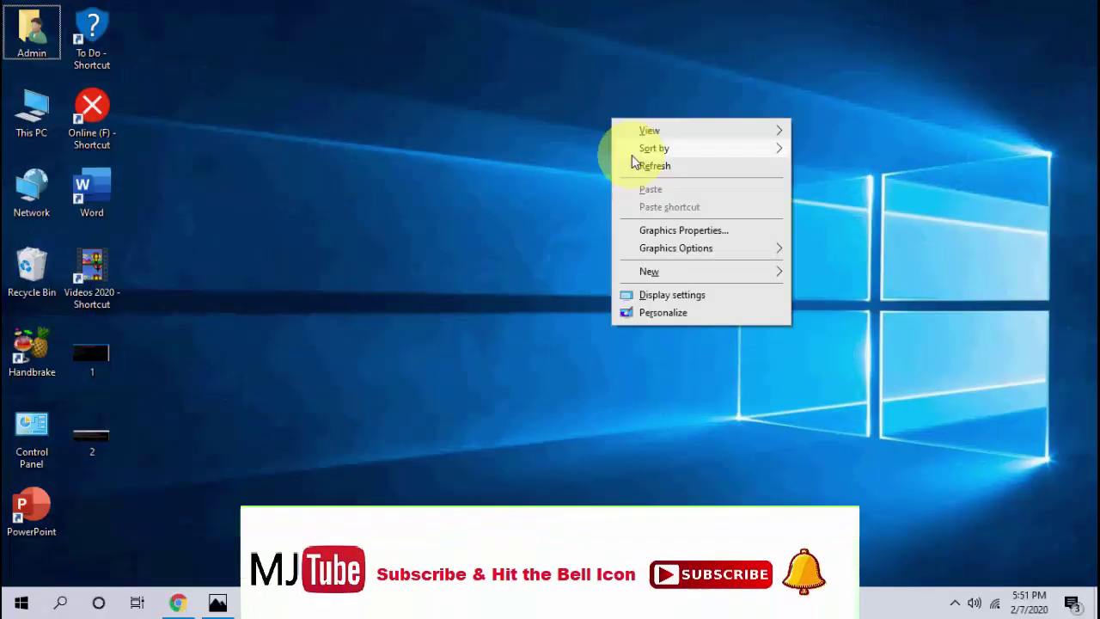
# - Refresh the desktop and retest Start search with 'micro' to find Microsoft Store
pyautogui.click(653, 165)
pyautogui.press('super')
pyautogui.press('super')
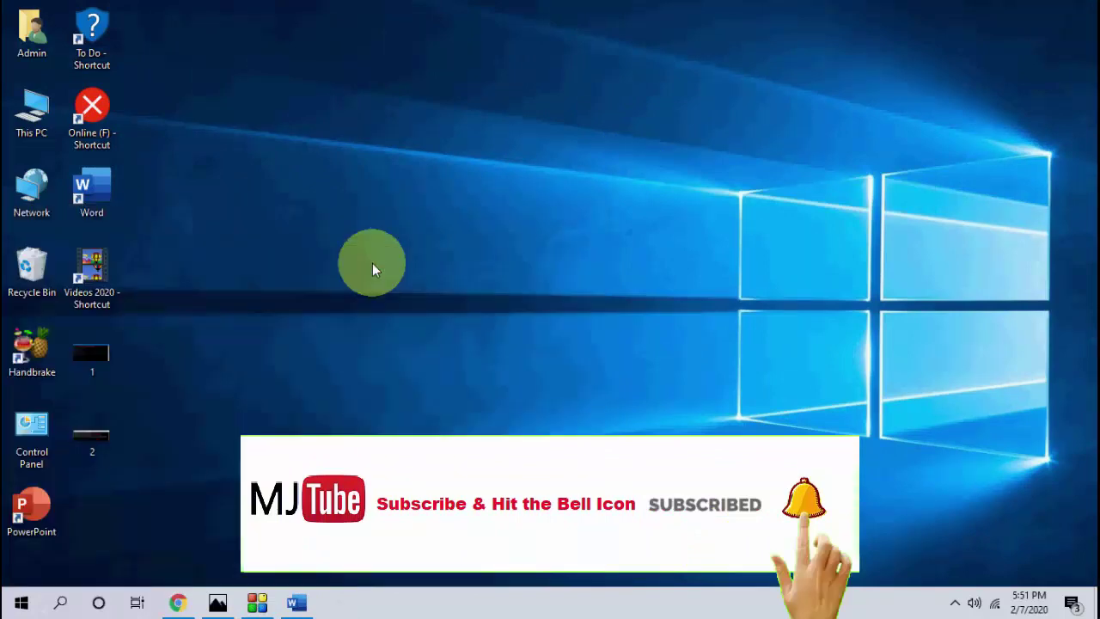
pyautogui.press('super')
pyautogui.write('micro')
pyautogui.click(331, 41)
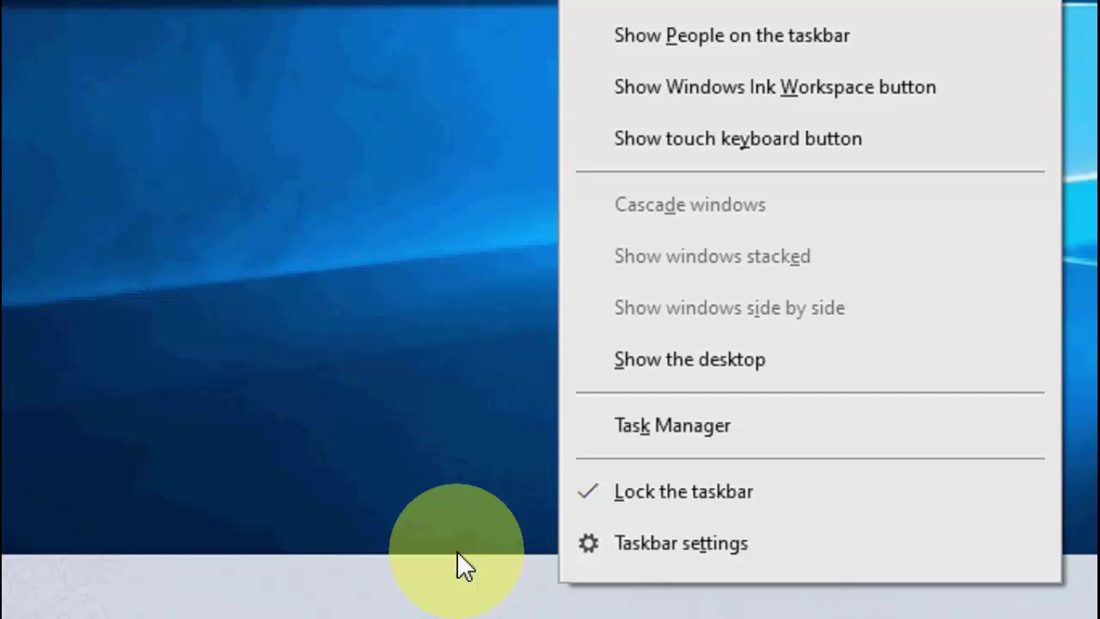
# - Open Task Manager on its Services tab and jump to services starting with 'wia'
pyautogui.click(504, 580)
pyautogui.click(590, 415)
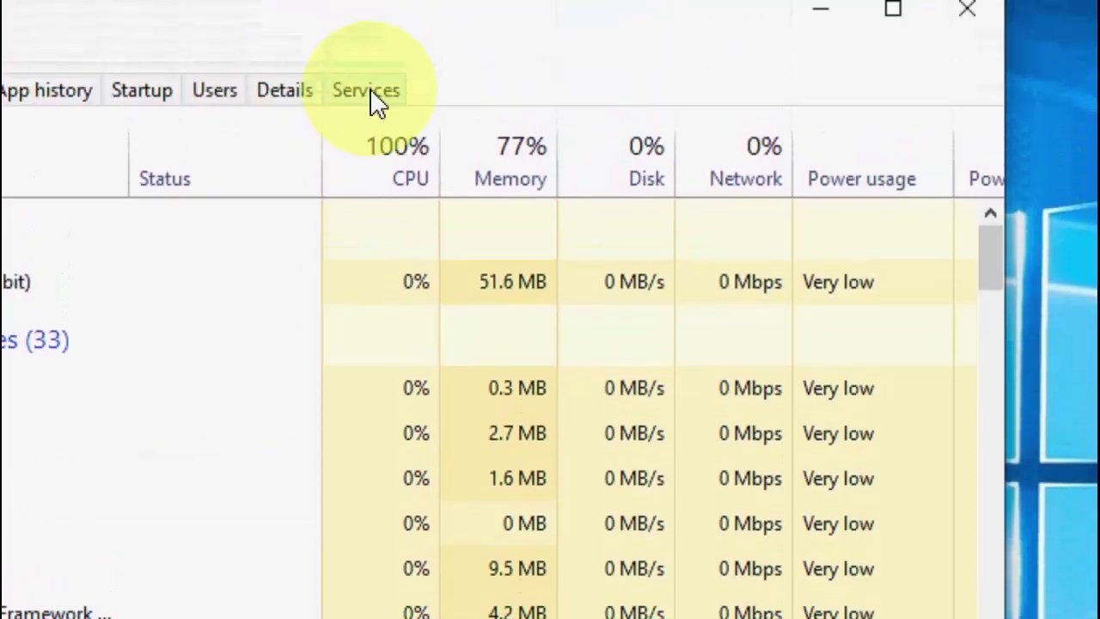
pyautogui.click(372, 119)
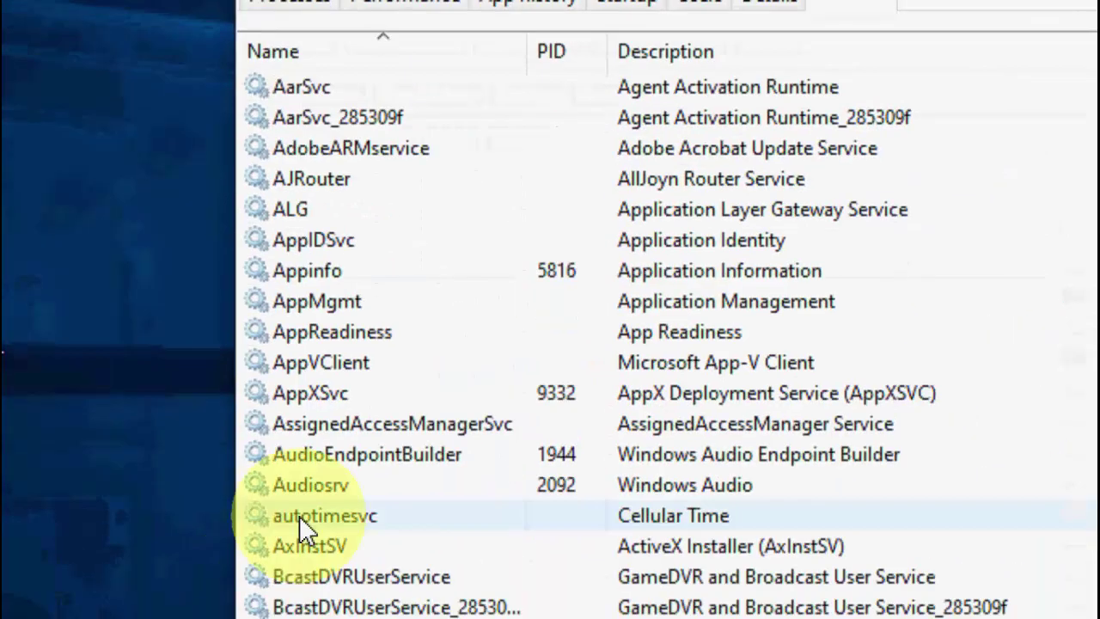
pyautogui.click(301, 494)
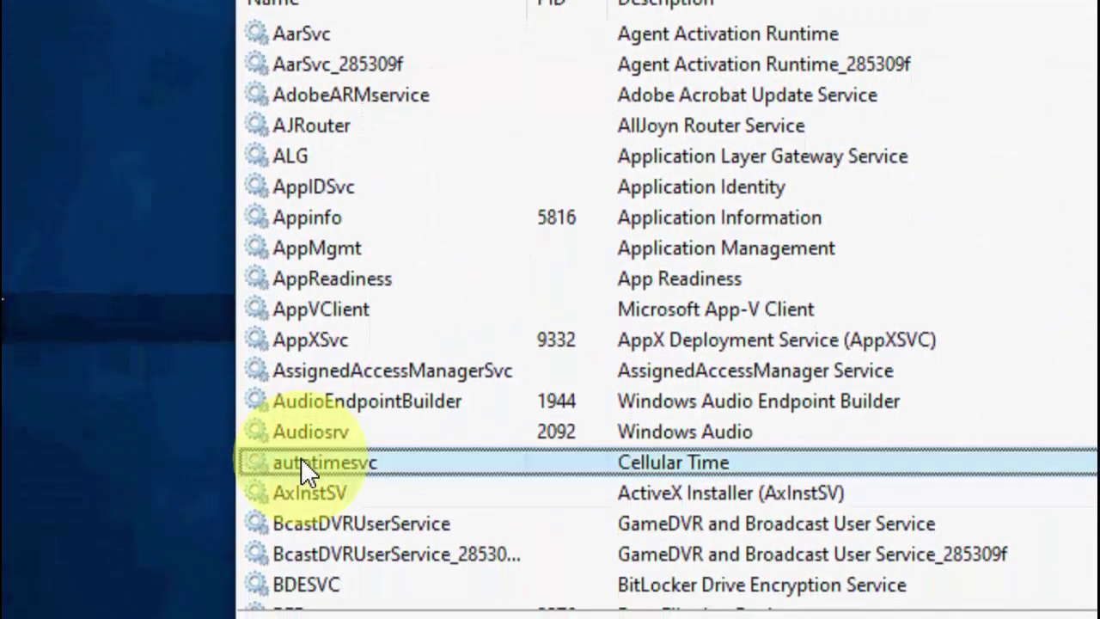
pyautogui.write('wia')
# - Locate the WSearch service and open the full Services console from it
pyautogui.scroll(-1, 301, 458)
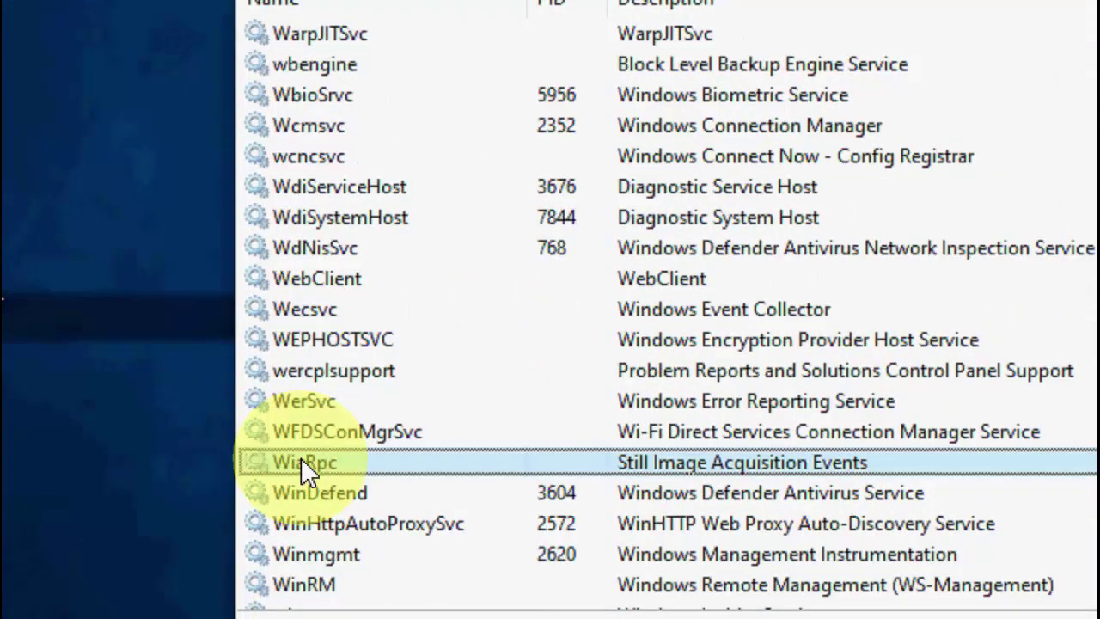
pyautogui.scroll(-1, 310, 455)
pyautogui.press('Down')
pyautogui.scroll(-6, 316, 454)
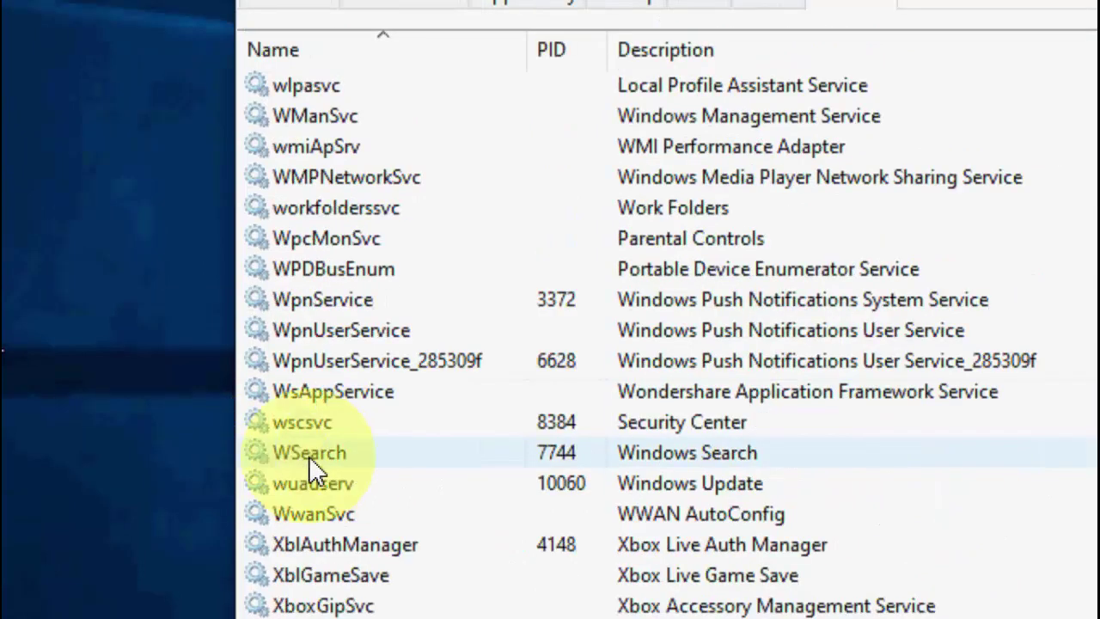
pyautogui.click(312, 451)
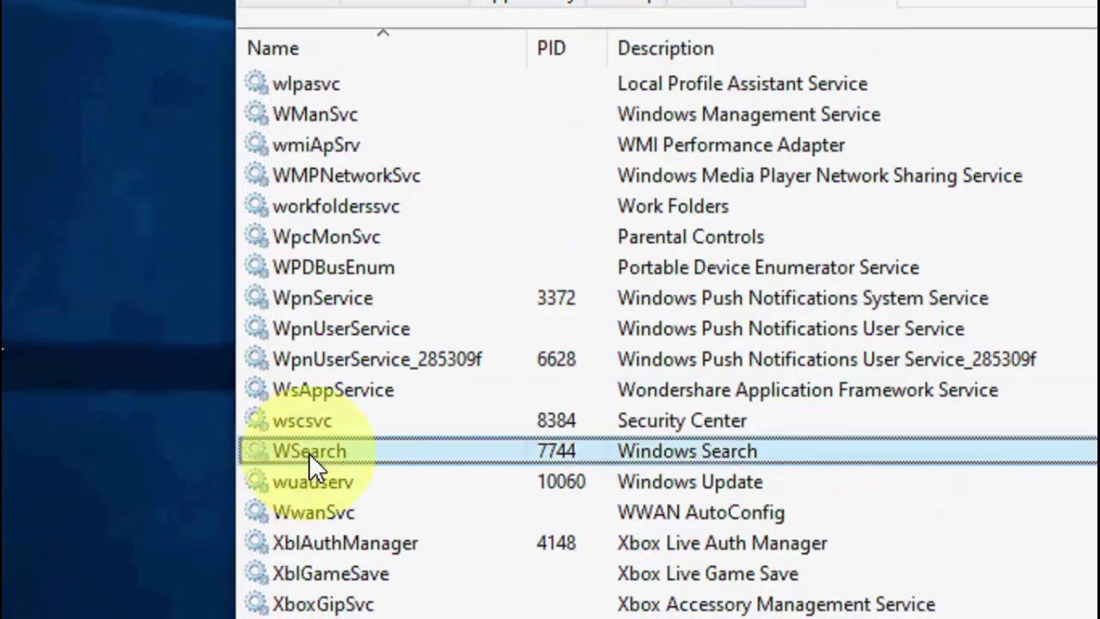
pyautogui.rightClick(308, 452)
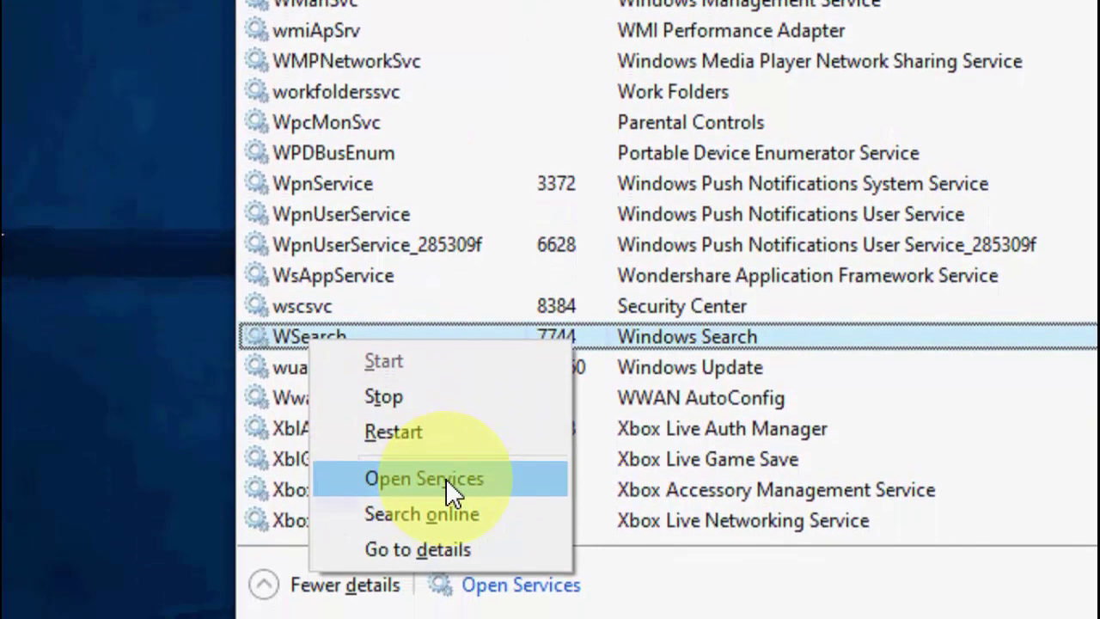
pyautogui.click(447, 477)
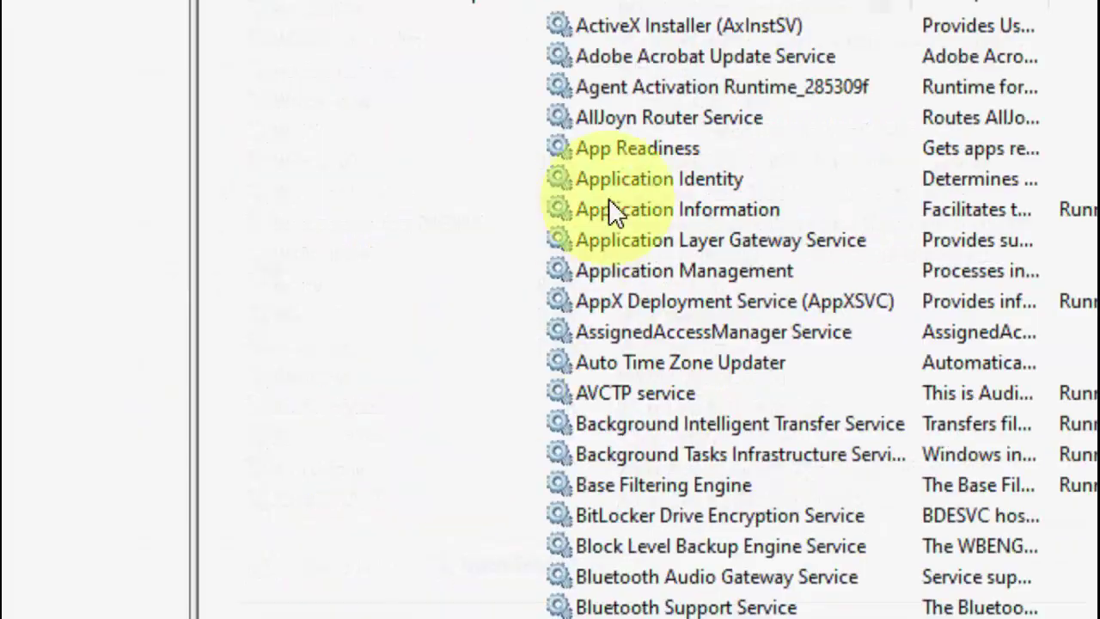
# - In the Services console, jump to entries starting with 'win' to find Windows Search
pyautogui.click(655, 209)
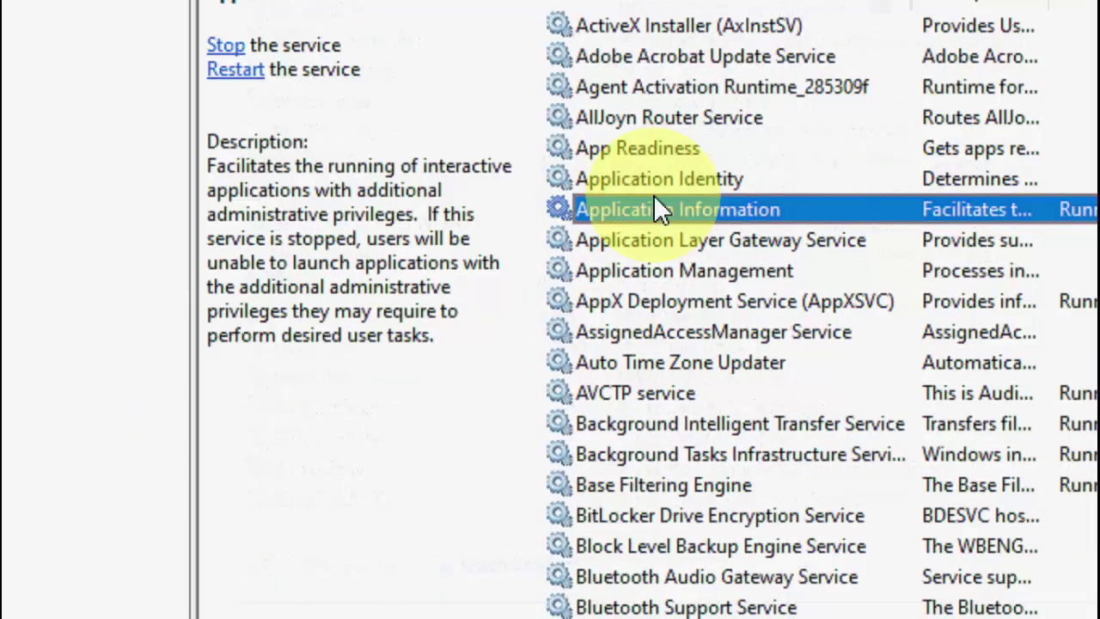
pyautogui.write('win')
pyautogui.scroll(-5, 756, 425)
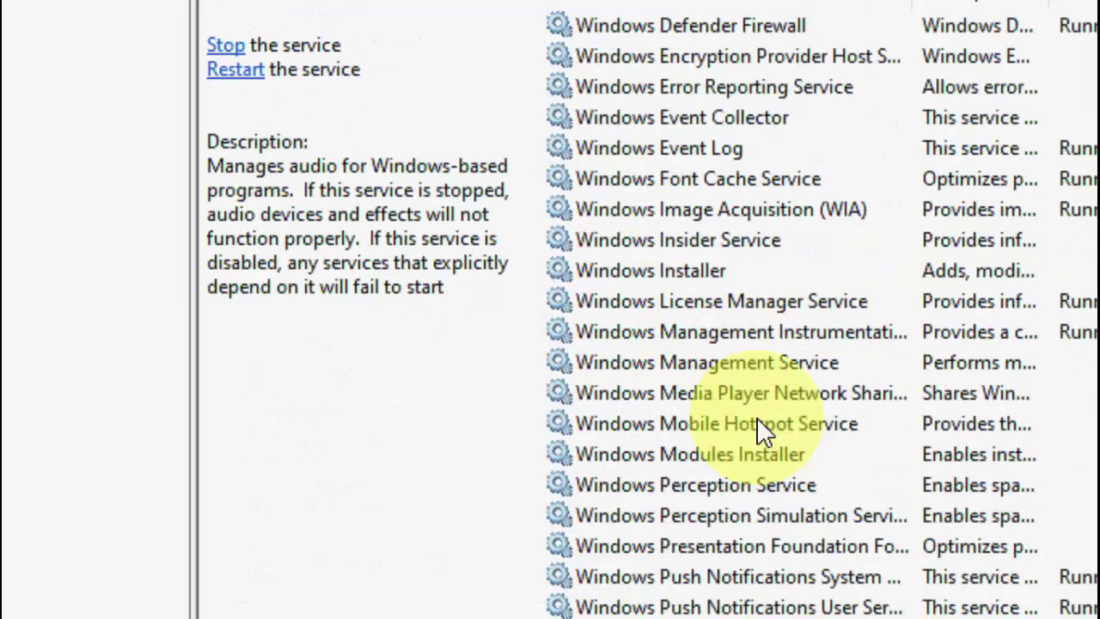
pyautogui.scroll(-6, 756, 425)
pyautogui.scroll(-1, 756, 425)
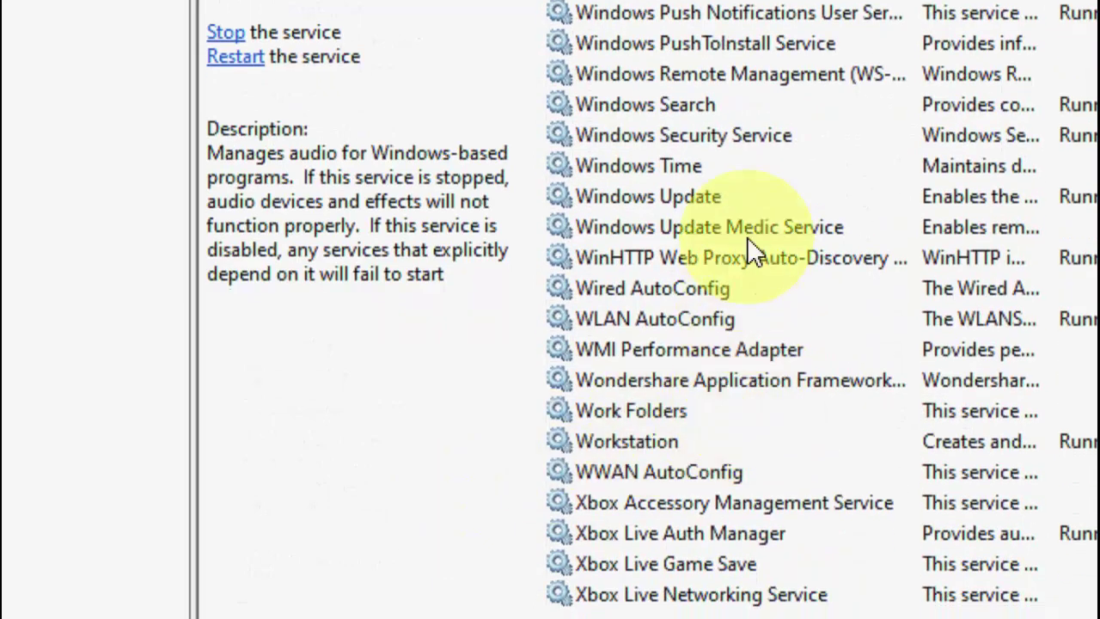
# - Set Windows Search startup type to Automatic, stop and restart the service, and confirm
pyautogui.doubleClick(634, 150)
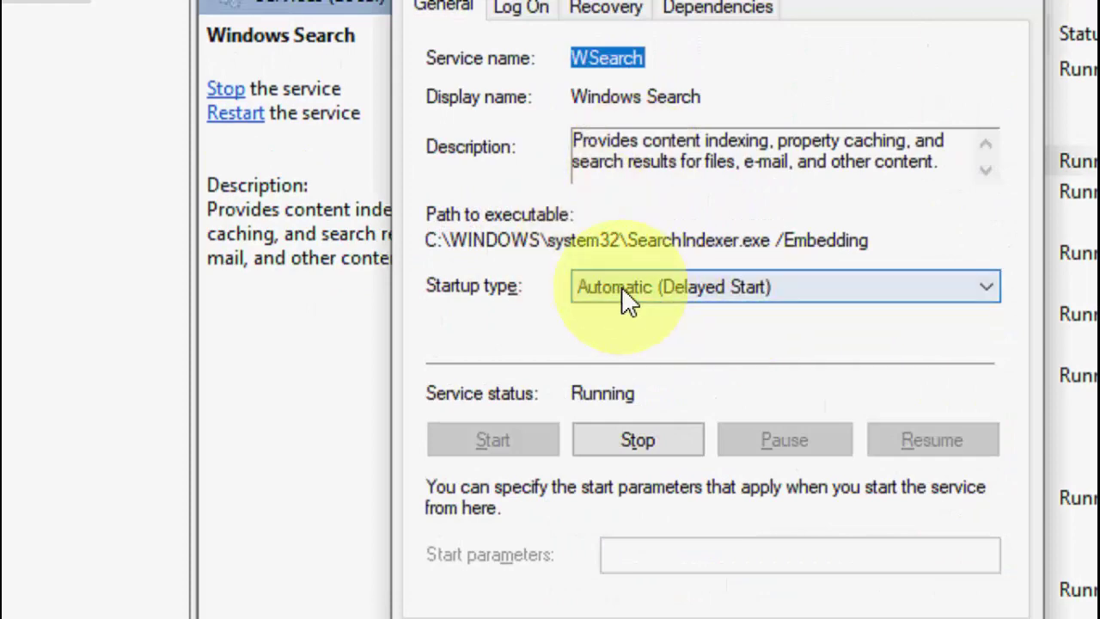
pyautogui.click(621, 286)
pyautogui.click(637, 335)
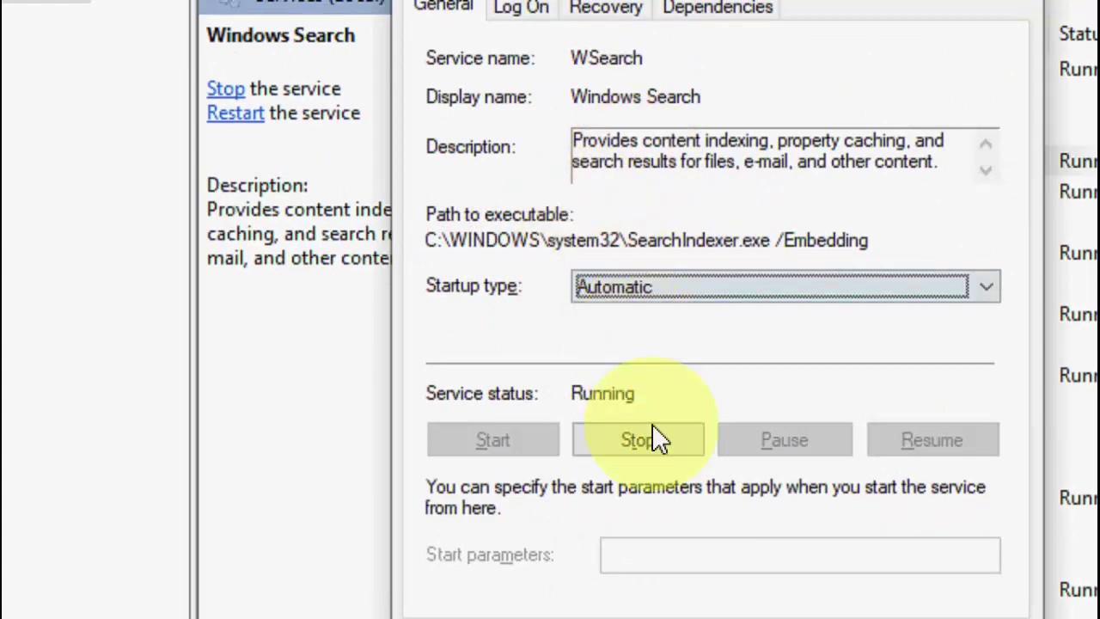
pyautogui.click(653, 443)
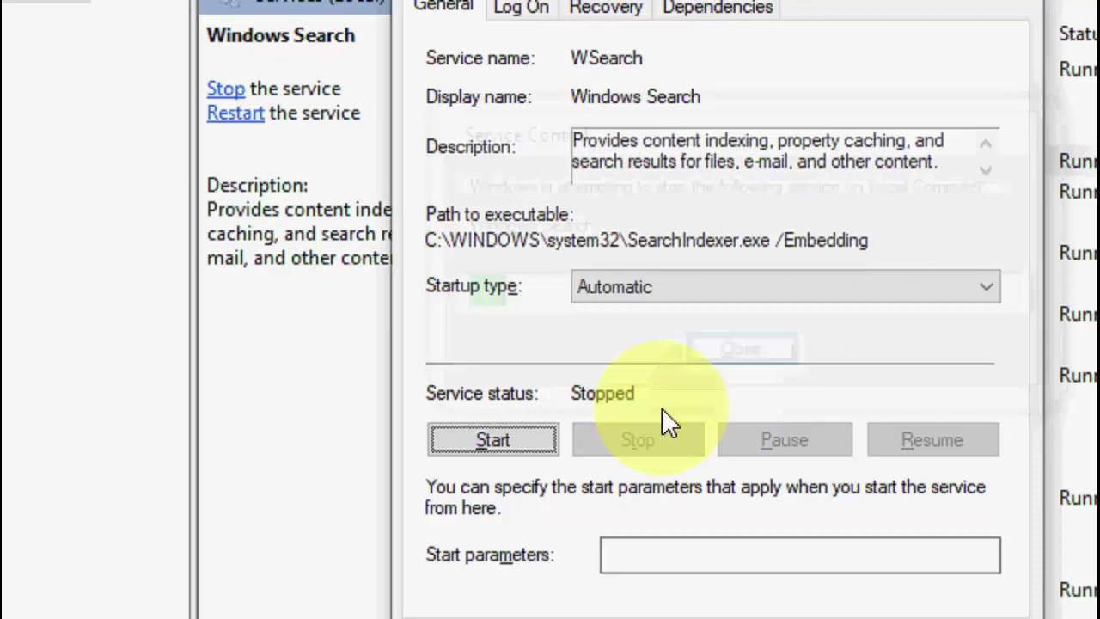
pyautogui.click(512, 440)
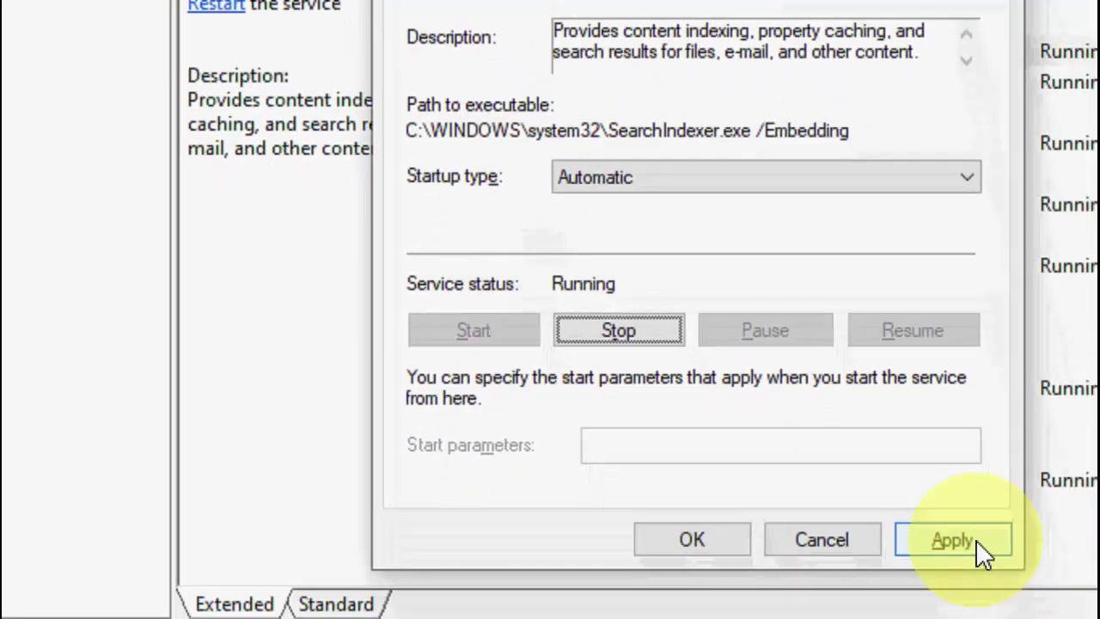
pyautogui.click(708, 591)
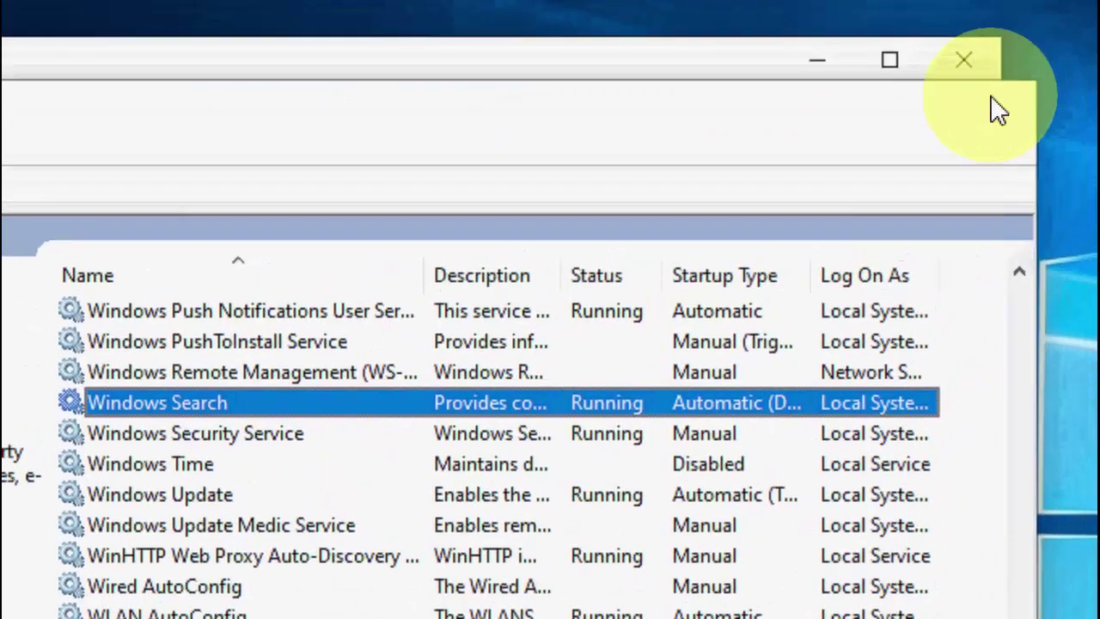
# - Close Services and Task Manager, then refresh the desktop
pyautogui.click(1038, 52)
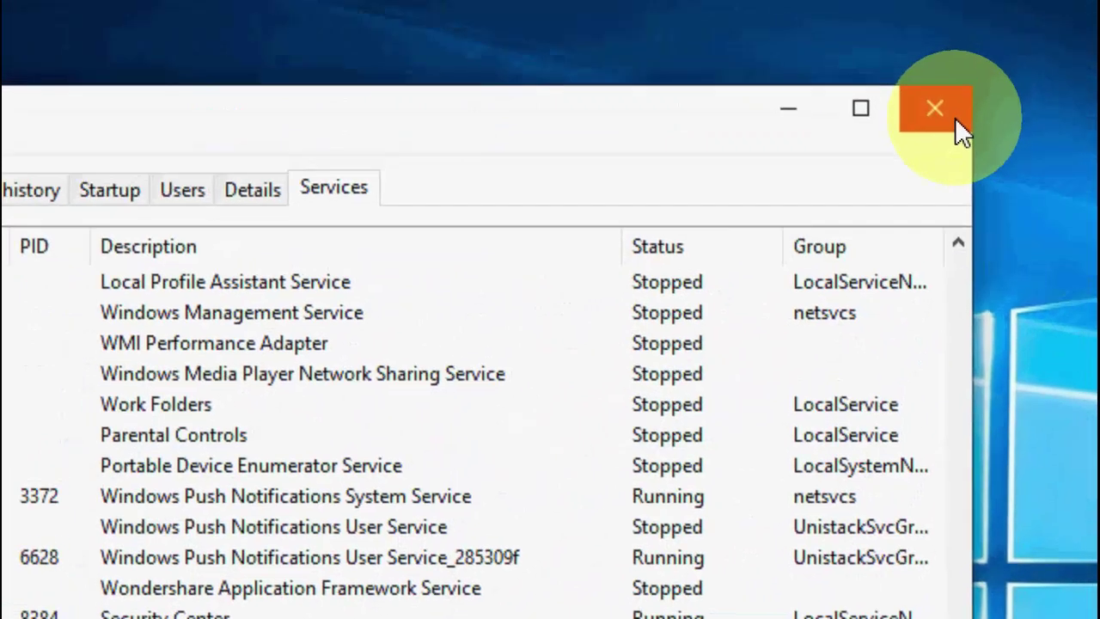
pyautogui.click(938, 134)
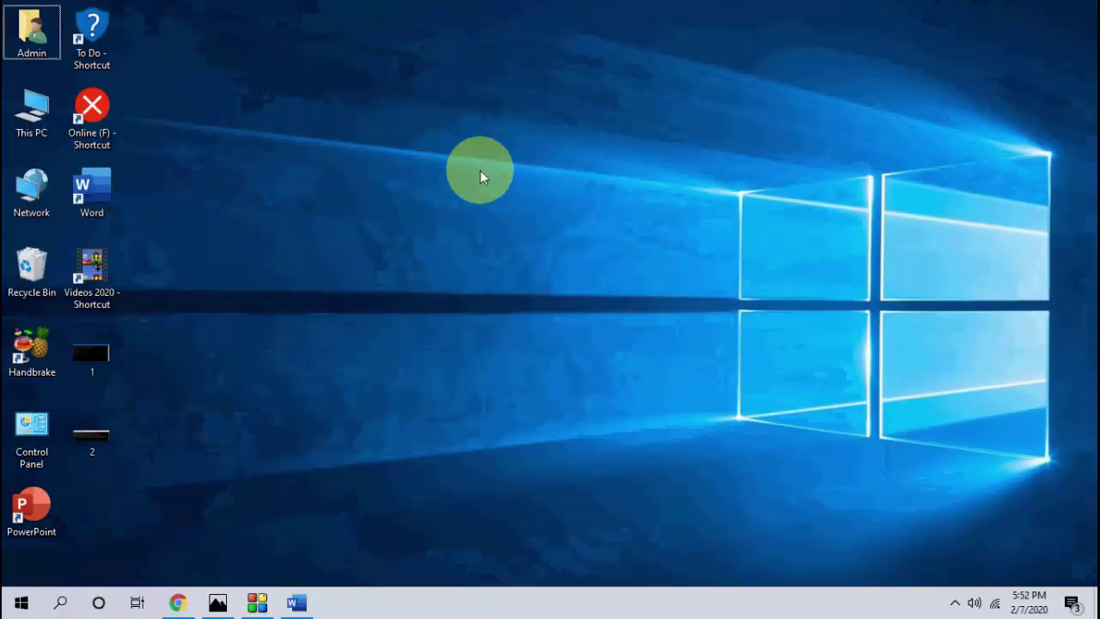
pyautogui.rightClick(480, 170)
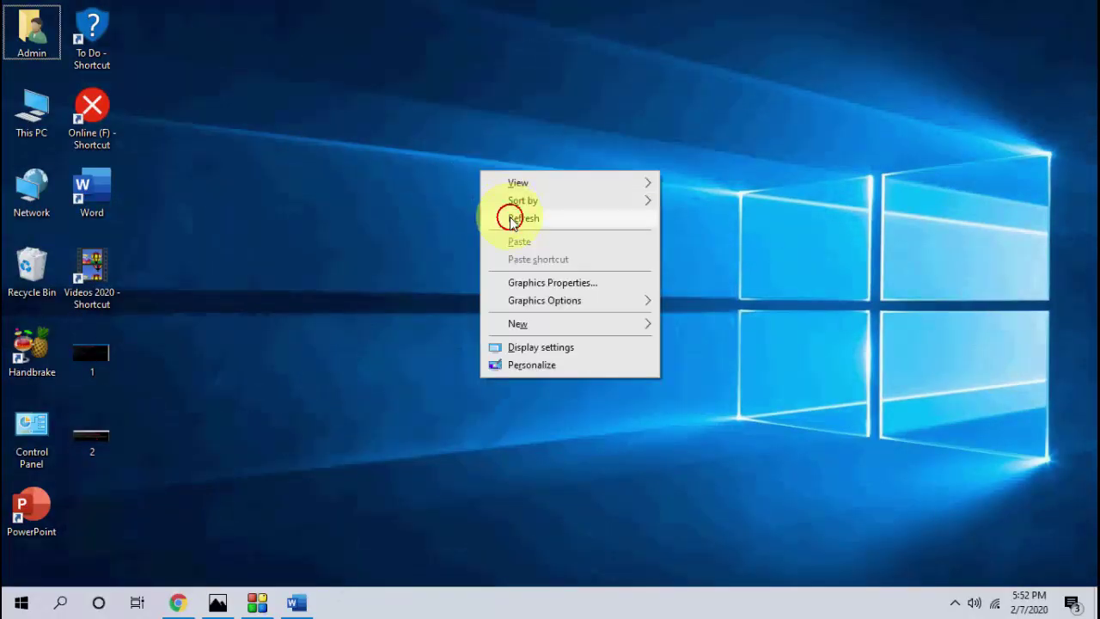
pyautogui.click(511, 218)
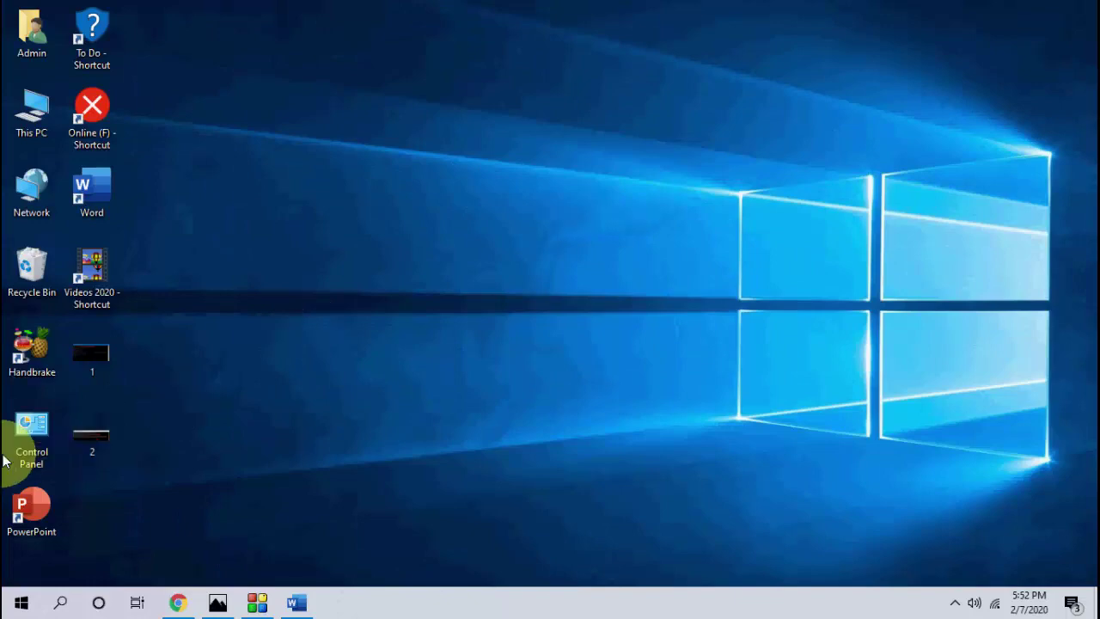
# - Launch Control Panel and show its items as large icons
pyautogui.click(13, 428)
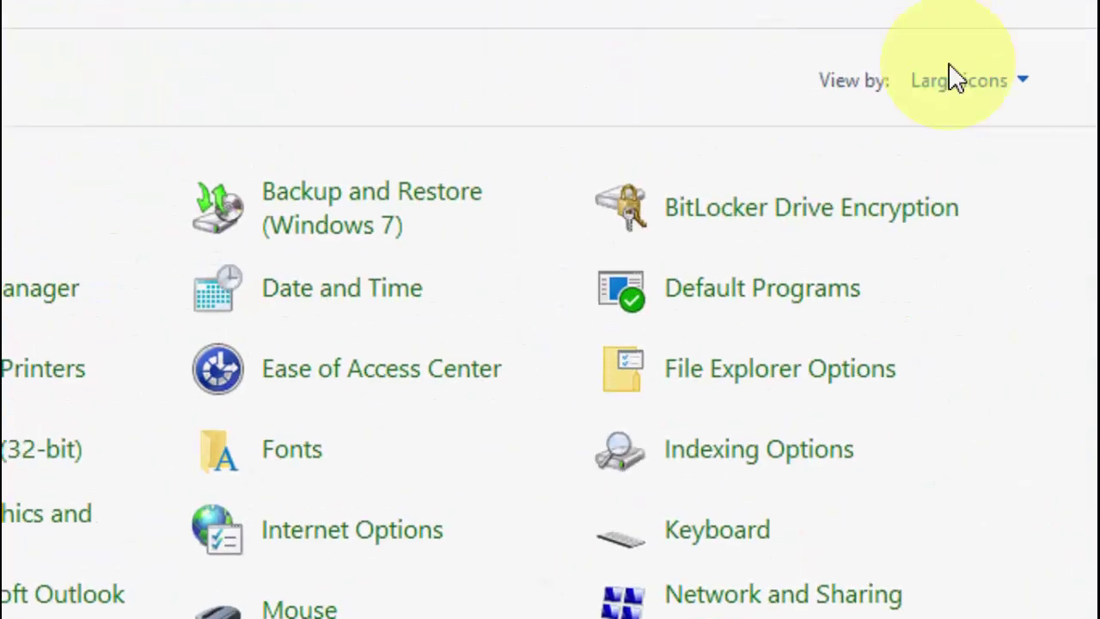
pyautogui.click(945, 116)
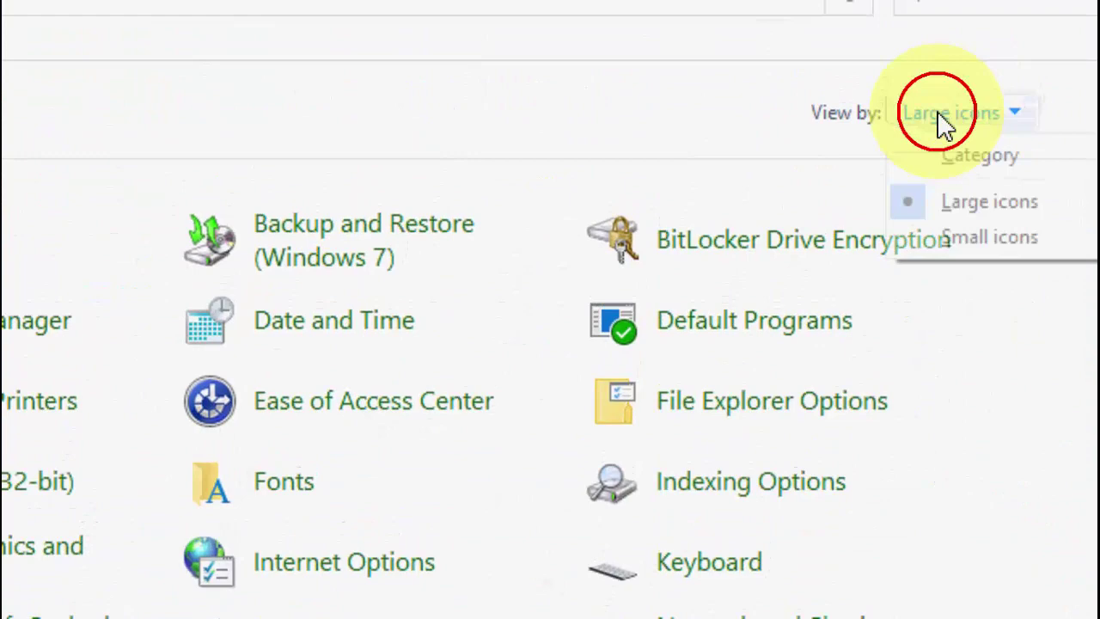
pyautogui.click(962, 206)
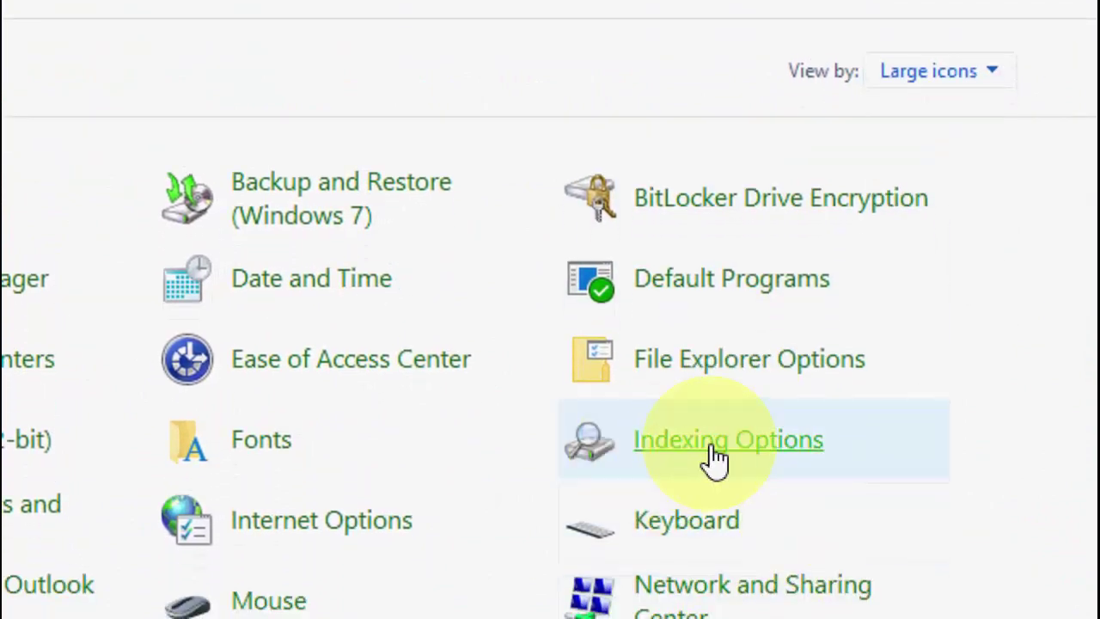
# - Add Windows 10 (C:) to indexed locations, exclude Microsoft Outlook, confirm, and close Control Panel
pyautogui.click(713, 458)
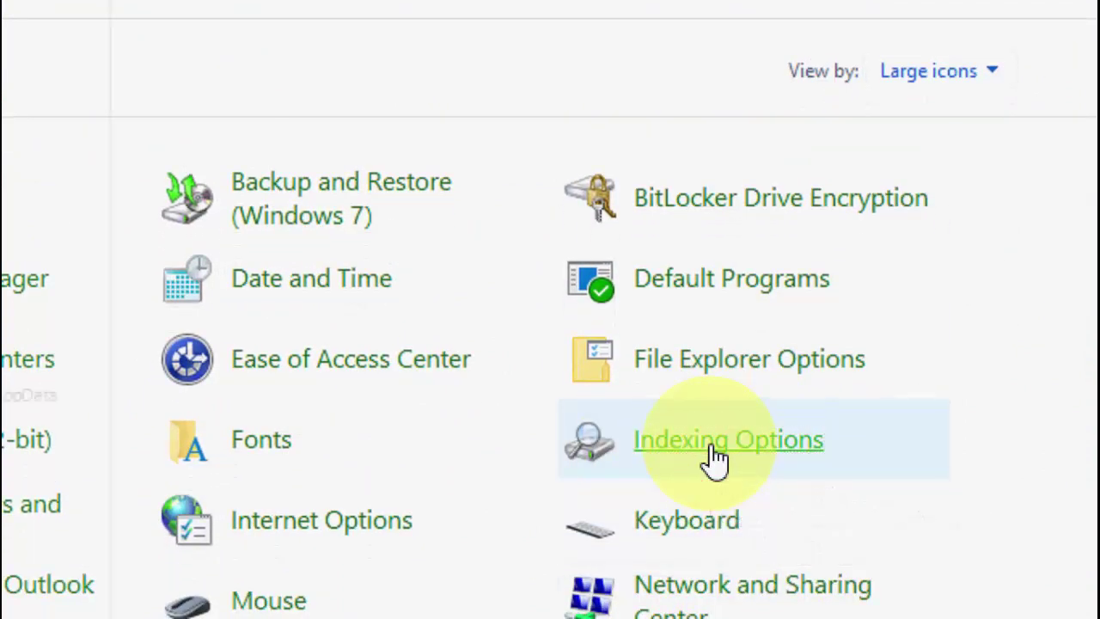
pyautogui.click(114, 472)
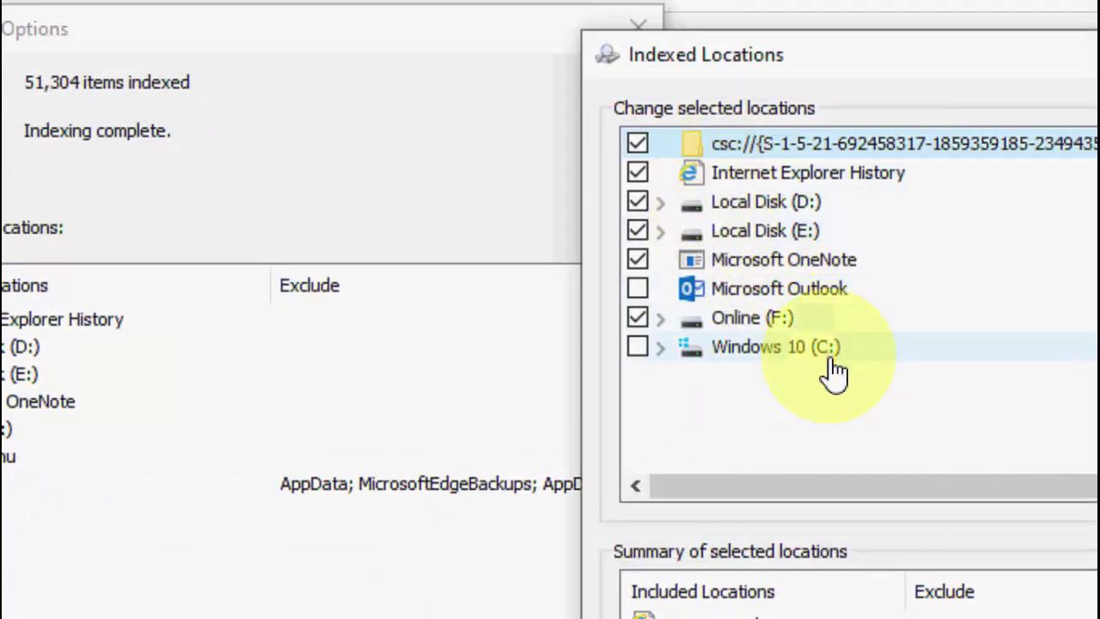
pyautogui.click(638, 347)
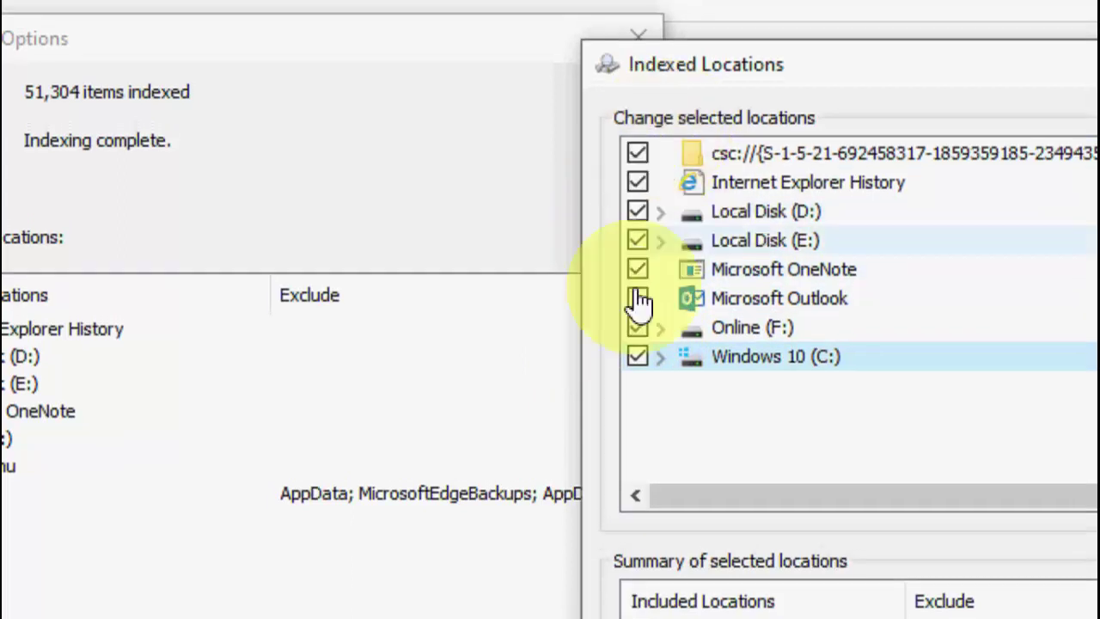
pyautogui.click(638, 298)
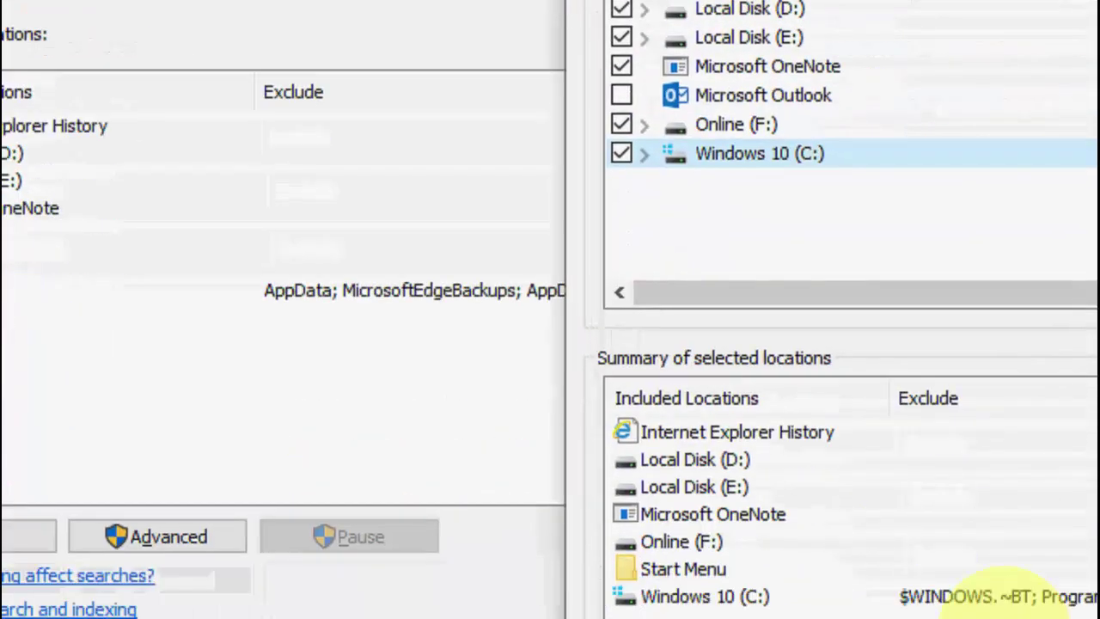
pyautogui.click(995, 608)
pyautogui.click(548, 505)
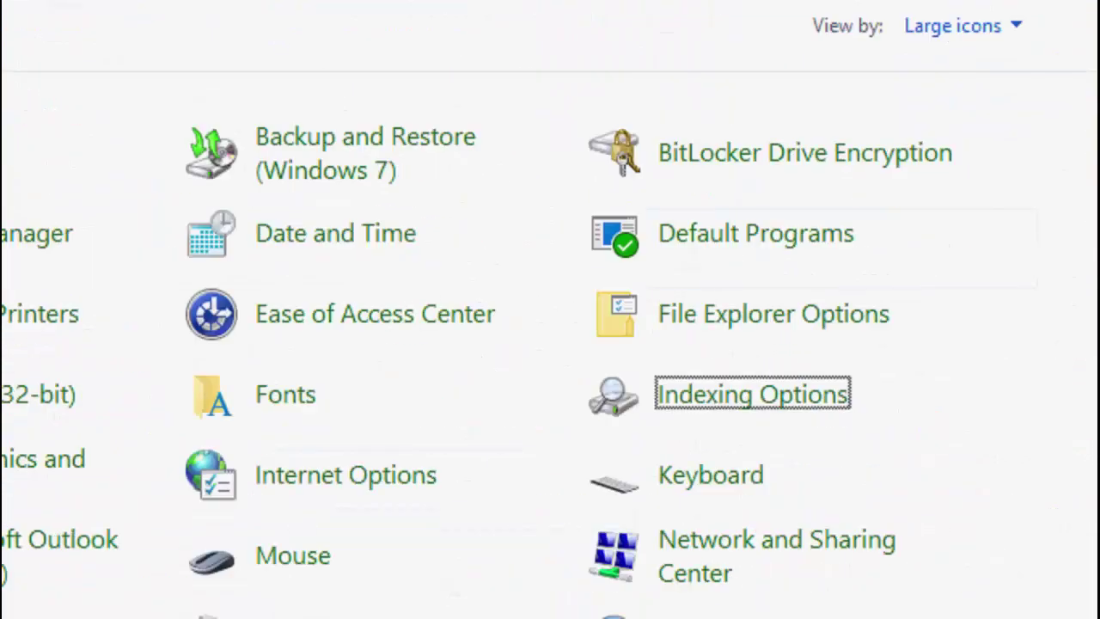
pyautogui.click(1024, 7)
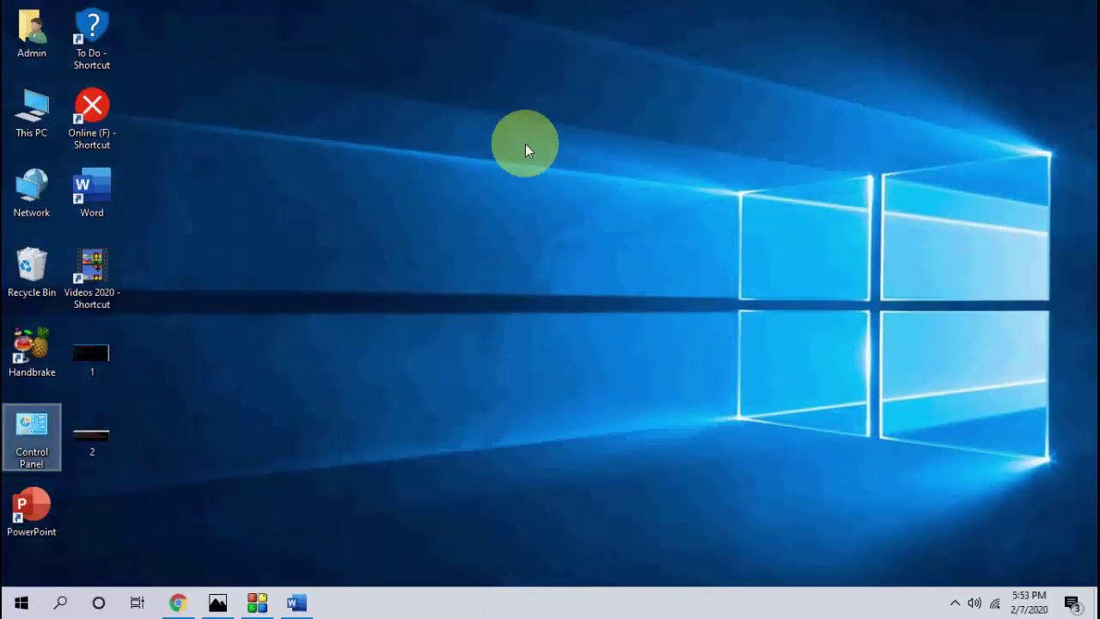
# - Refresh the desktop and go to Settings' Update & Security Troubleshoot page
pyautogui.rightClick(525, 147)
pyautogui.click(543, 189)
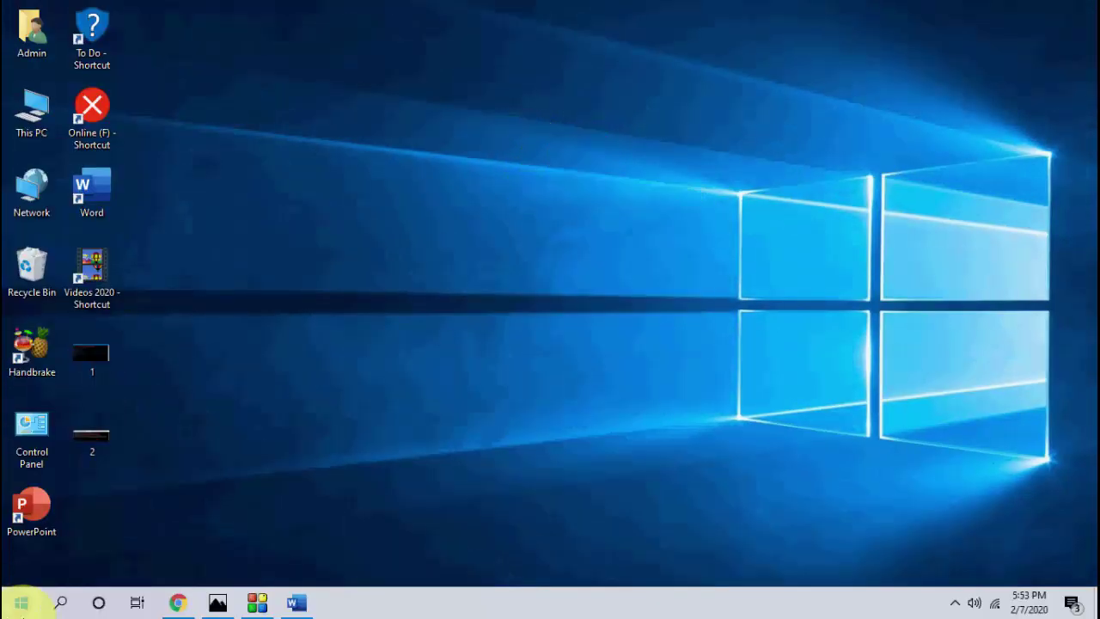
pyautogui.click(24, 605)
pyautogui.moveTo(23, 547)
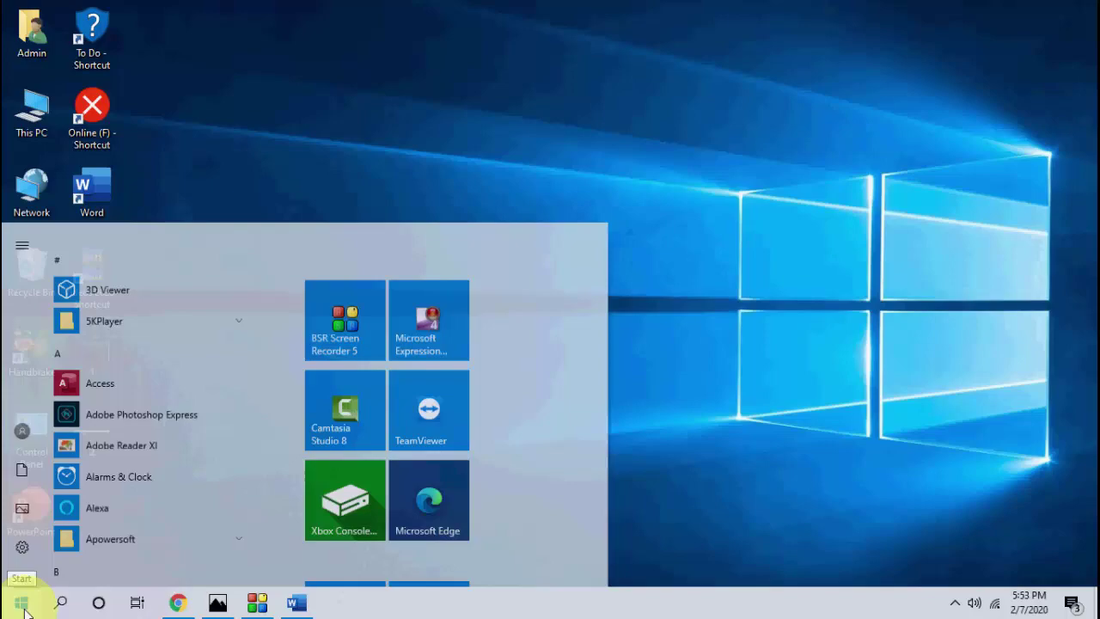
pyautogui.click(22, 529)
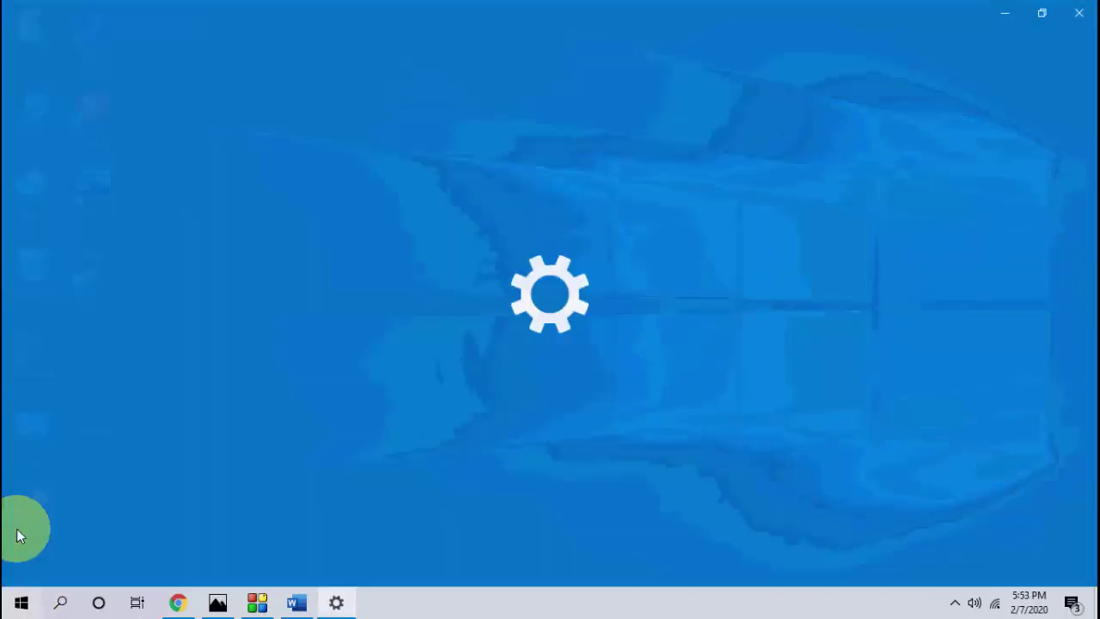
pyautogui.click(727, 369)
pyautogui.click(62, 336)
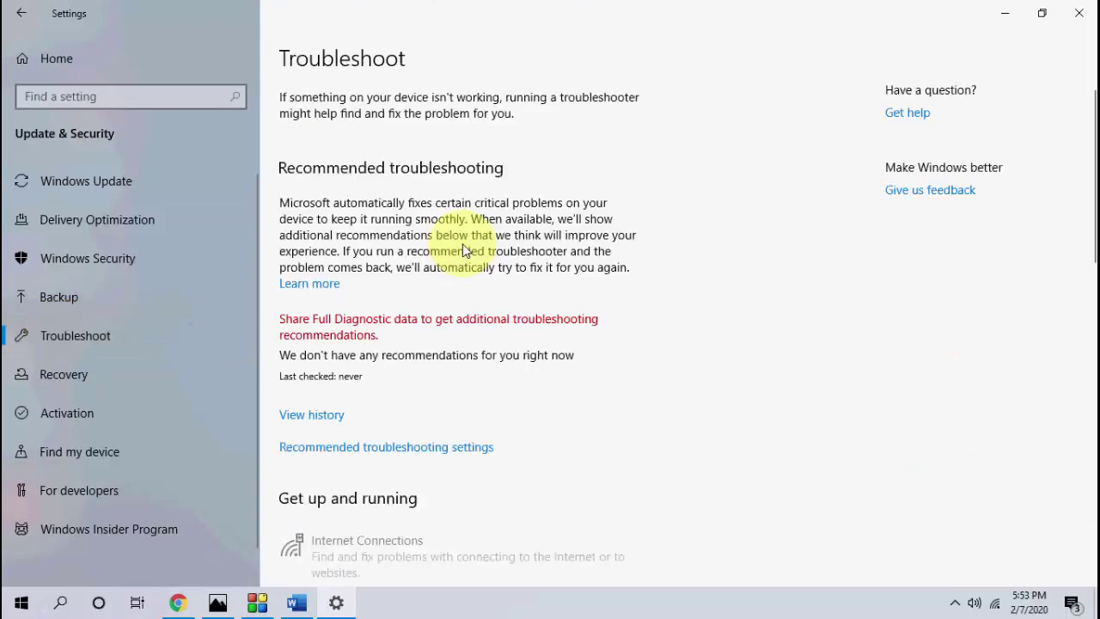
# - Expand Search and Indexing and run its troubleshooter
pyautogui.scroll(-4, 462, 245)
pyautogui.scroll(-2, 463, 245)
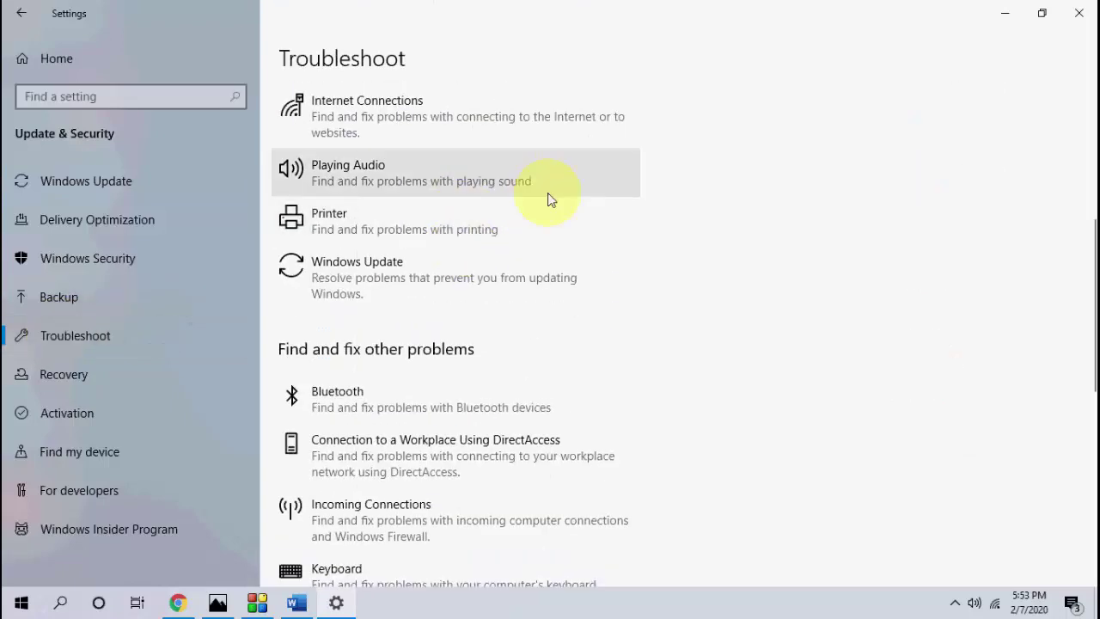
pyautogui.scroll(-2, 551, 200)
pyautogui.scroll(-1, 552, 200)
pyautogui.scroll(-2, 551, 200)
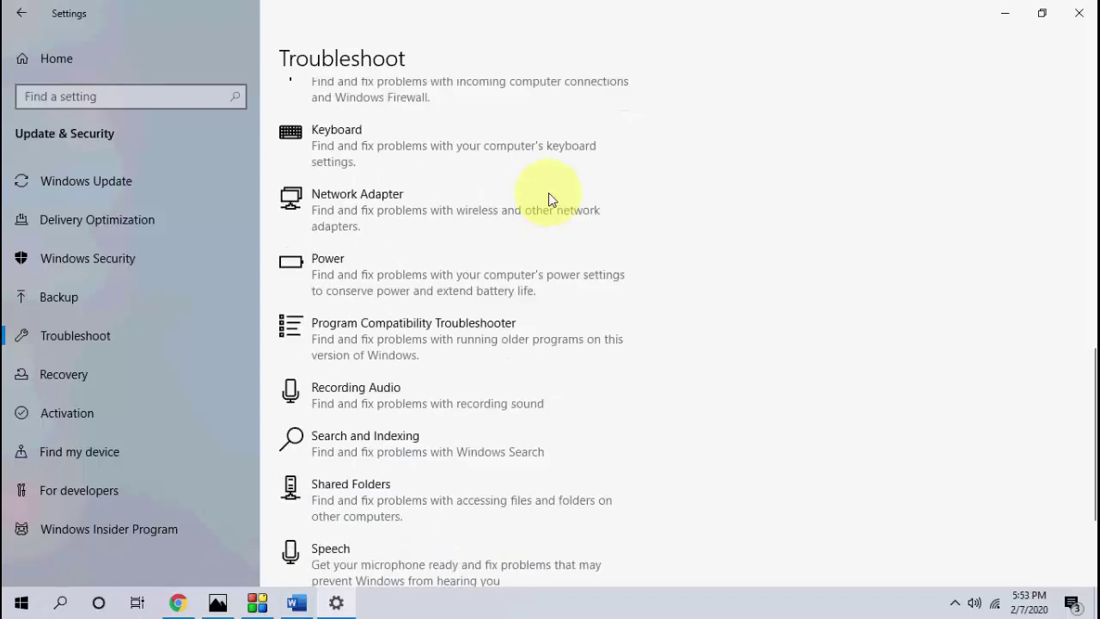
pyautogui.scroll(-2, 551, 200)
pyautogui.scroll(-1, 548, 192)
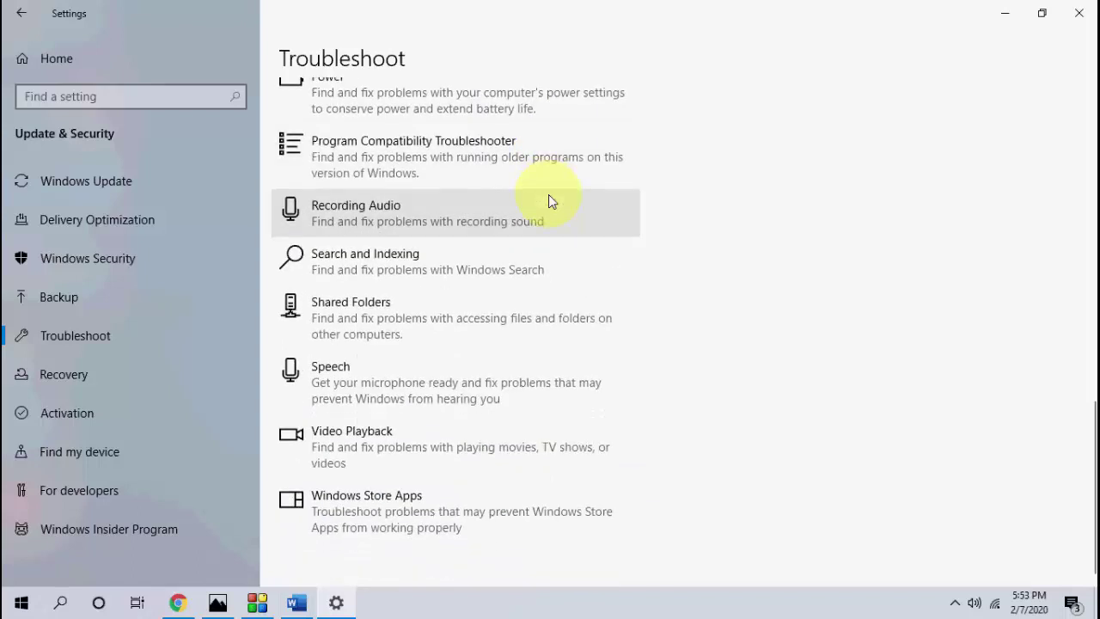
pyautogui.click(378, 268)
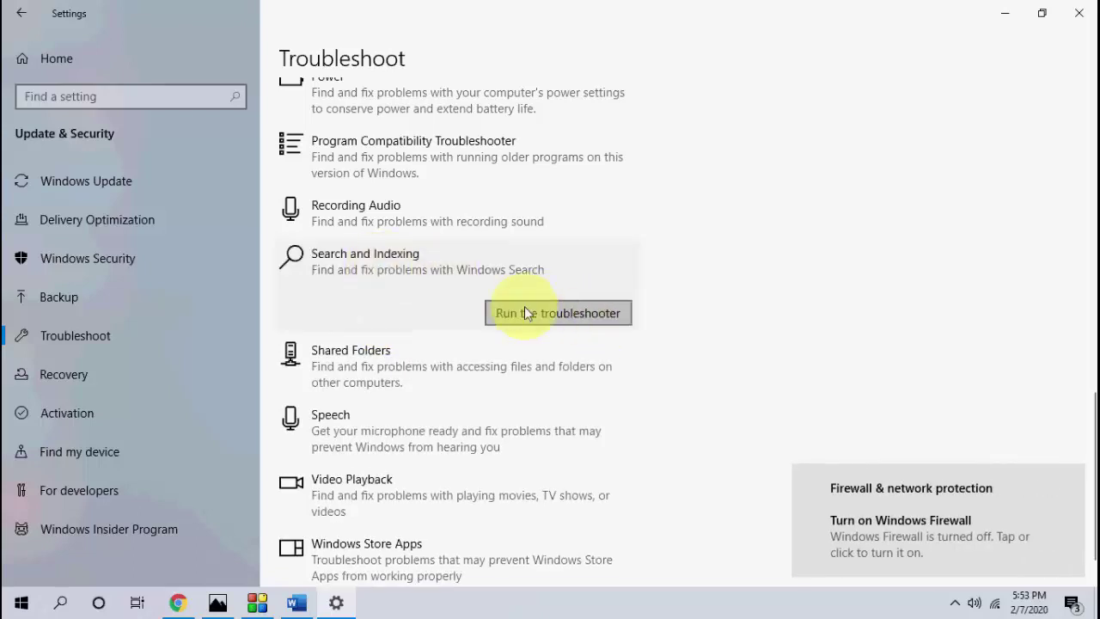
pyautogui.click(524, 306)
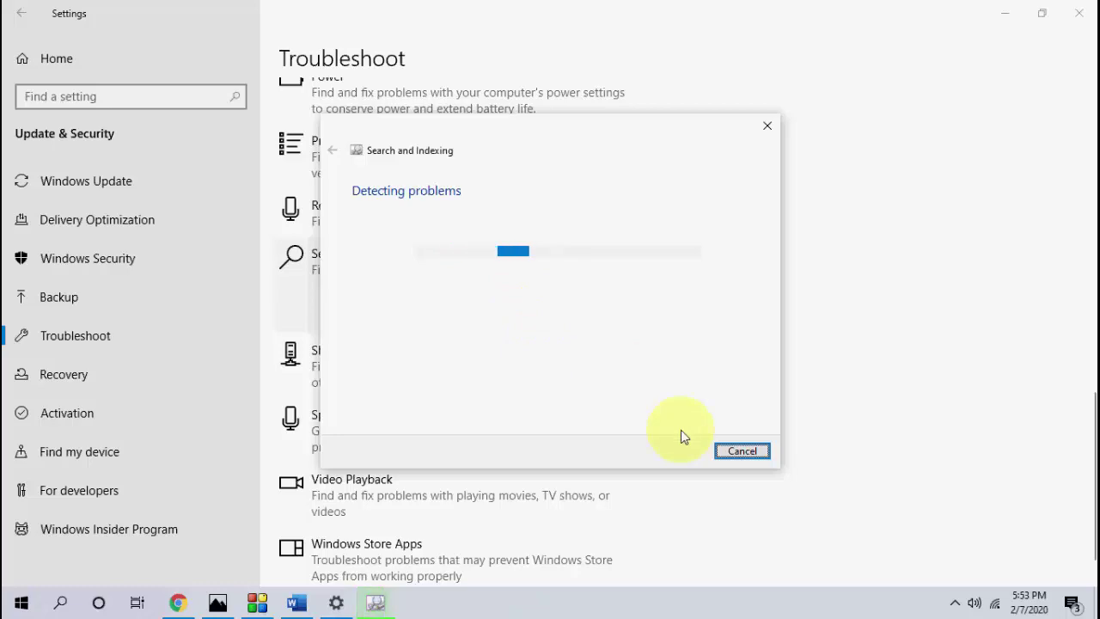
# - Cancel the troubleshooter, close Settings, and refresh the desktop
pyautogui.click(742, 454)
pyautogui.click(1079, 13)
pyautogui.rightClick(495, 177)
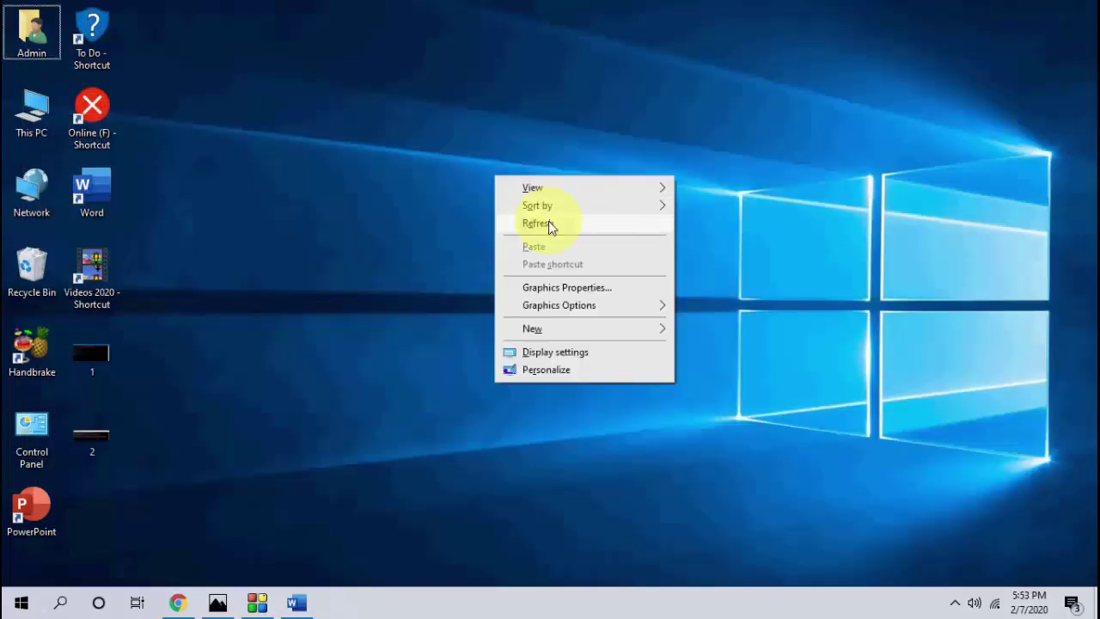
pyautogui.click(551, 225)
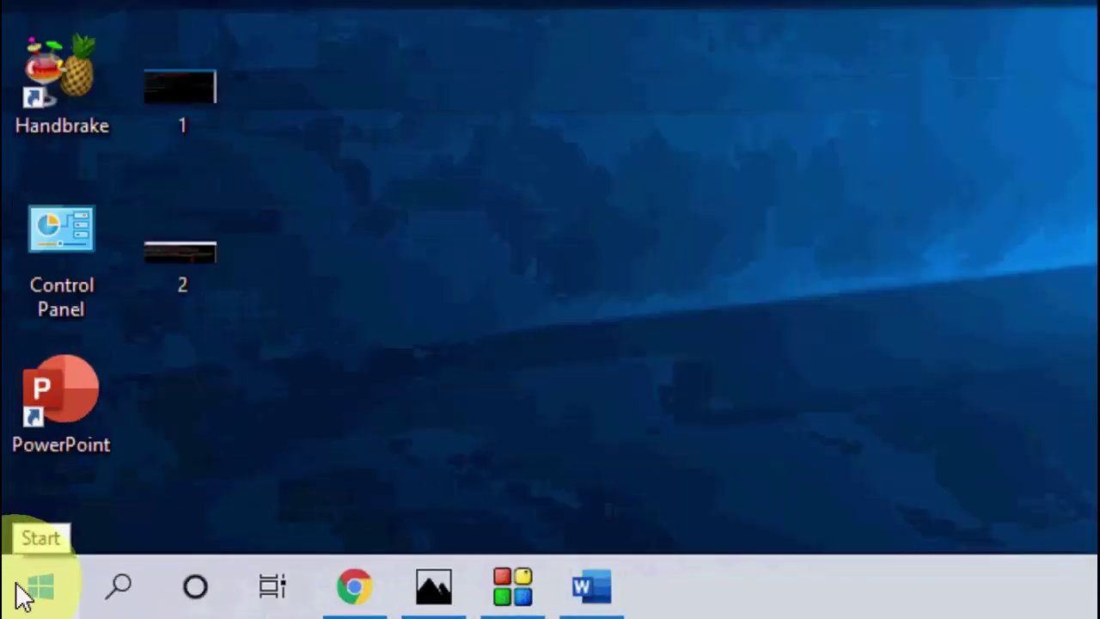
# - Launch Windows PowerShell (Admin) from the Start right-click menu and approve the UAC prompt
pyautogui.rightClick(23, 593)
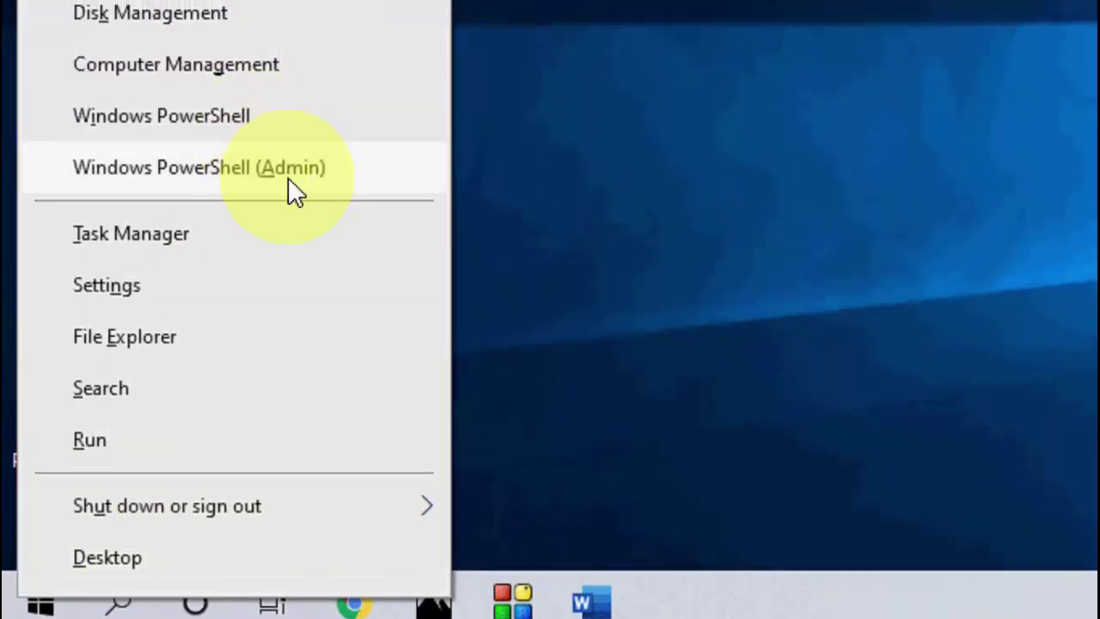
pyautogui.click(290, 180)
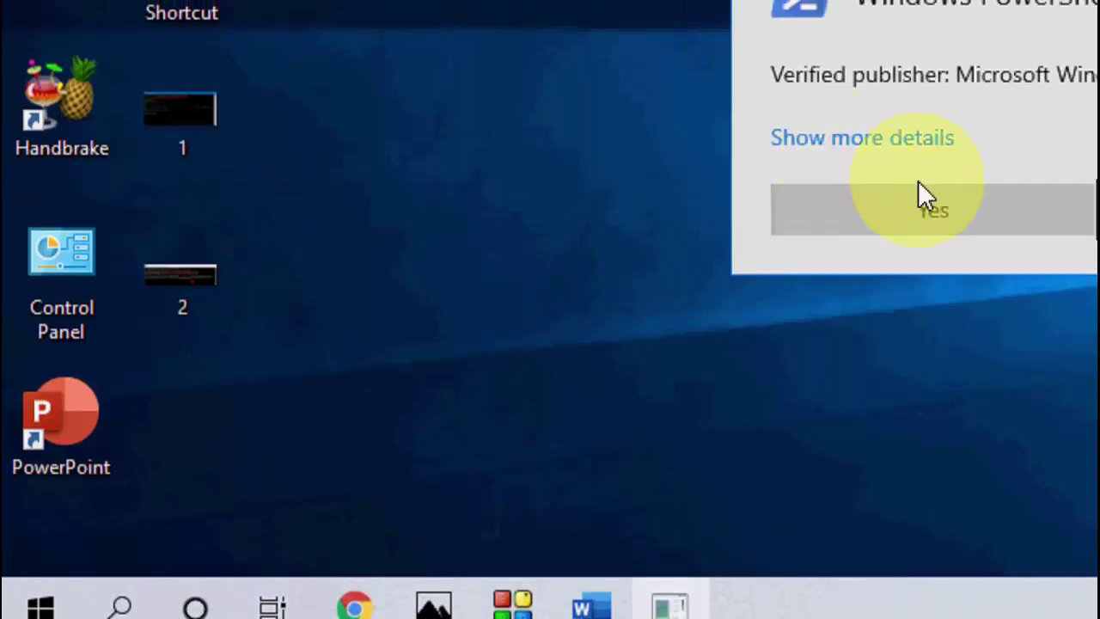
pyautogui.click(480, 401)
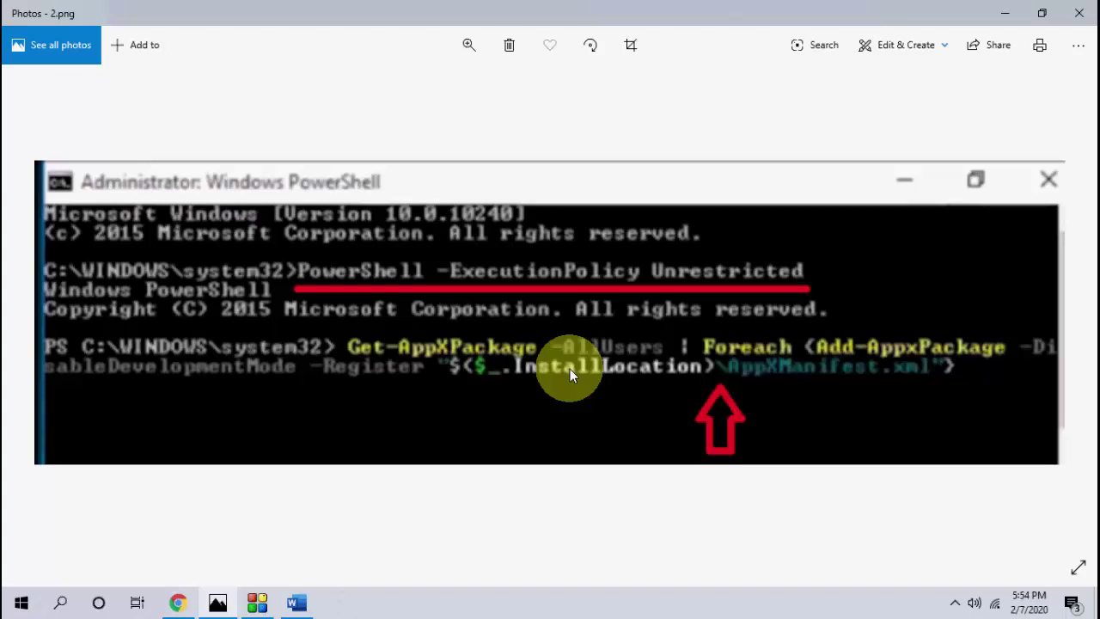
# - Close the Photos viewer showing the PowerShell re-register screenshot
pyautogui.click(1089, 21)
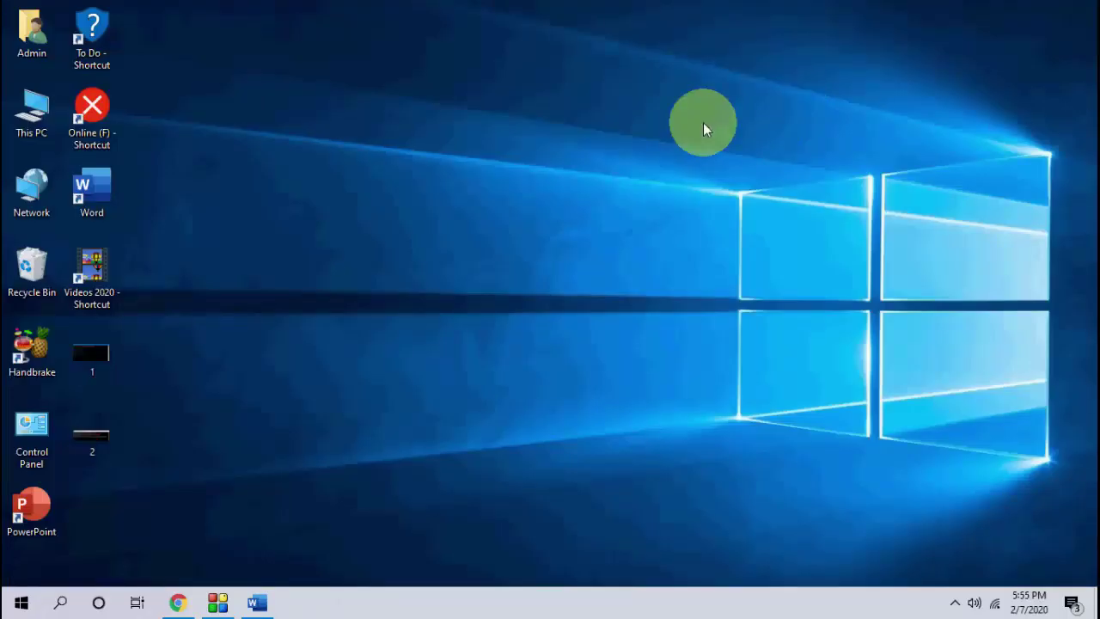